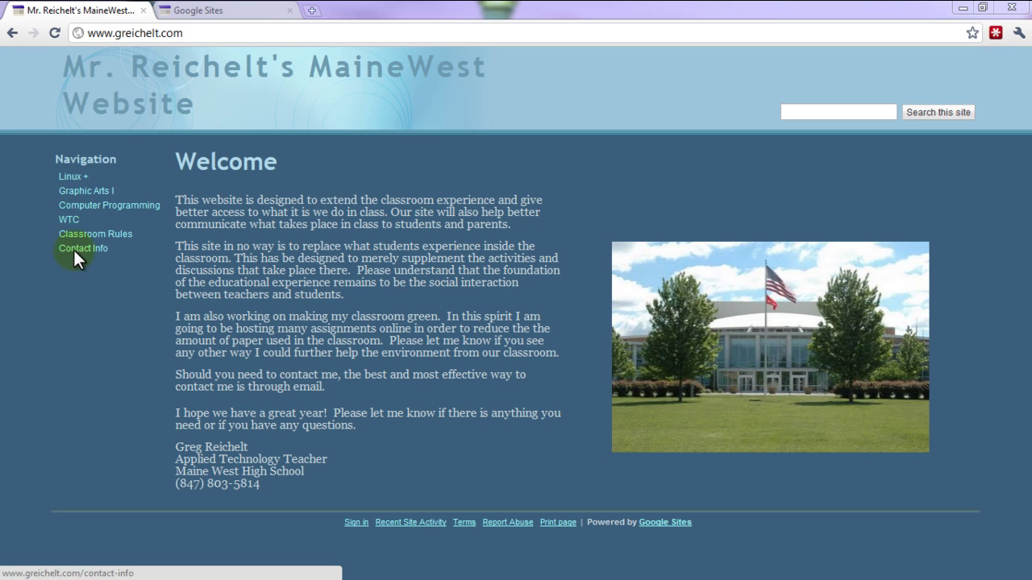
Look through the Linux + page of the class website, including its agenda calendar, links and the 2.1 and 2.2 TestOut Worksheet
{"action": "left_click", "coordinate": [70, 178]}
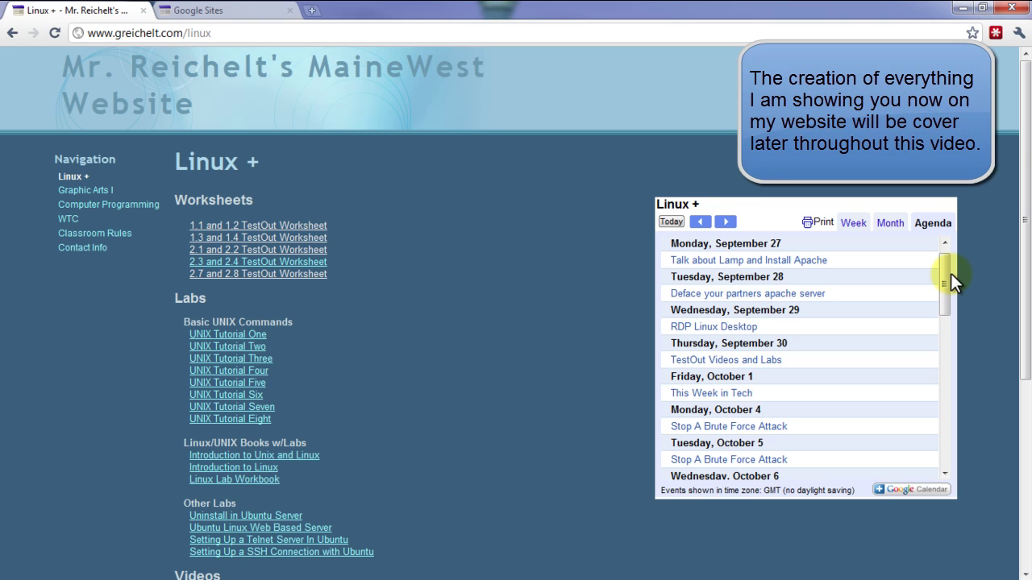
{"action": "left_click_drag", "start_coordinate": [941, 278], "coordinate": [940, 355]}
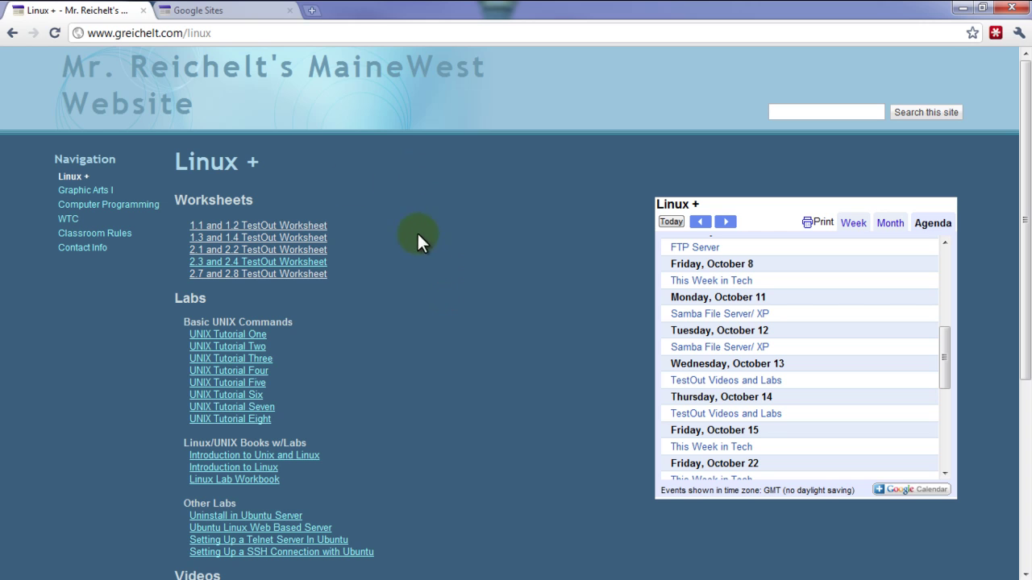
{"action": "scroll", "coordinate": [392, 297], "scroll_direction": "down", "scroll_amount": 3}
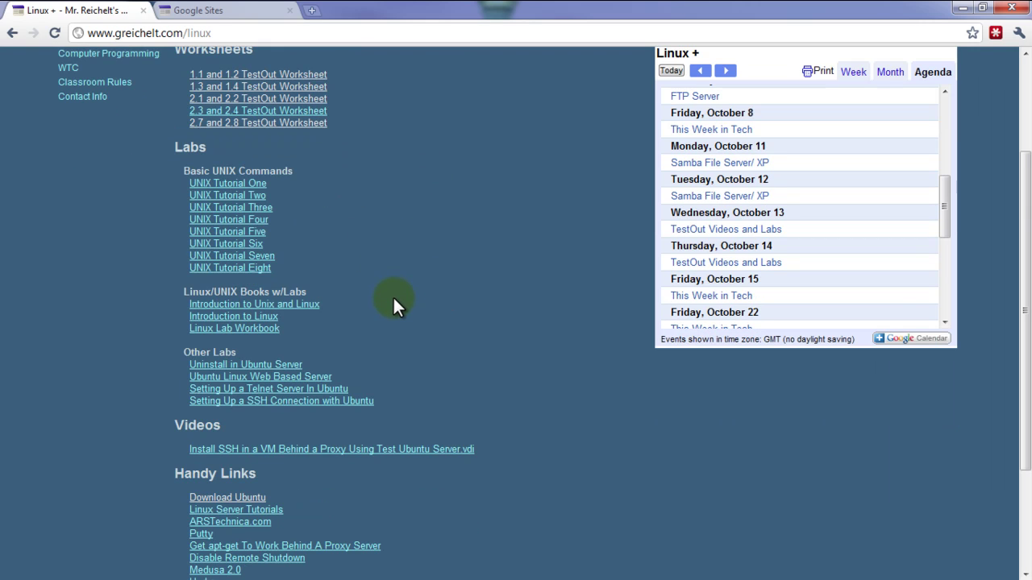
{"action": "scroll", "coordinate": [392, 296], "scroll_direction": "down", "scroll_amount": 3}
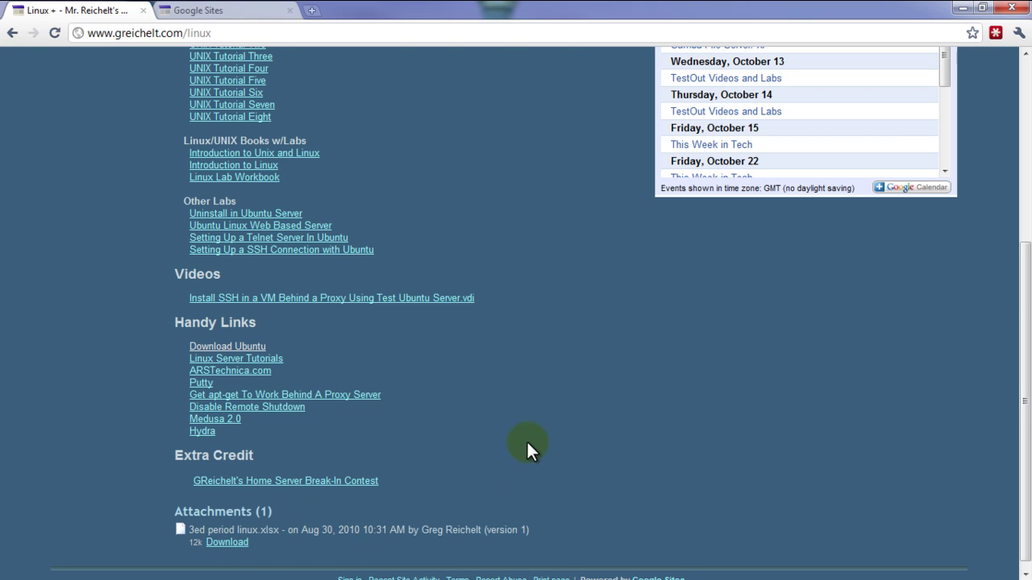
{"action": "scroll", "coordinate": [527, 440], "scroll_direction": "up", "scroll_amount": 4}
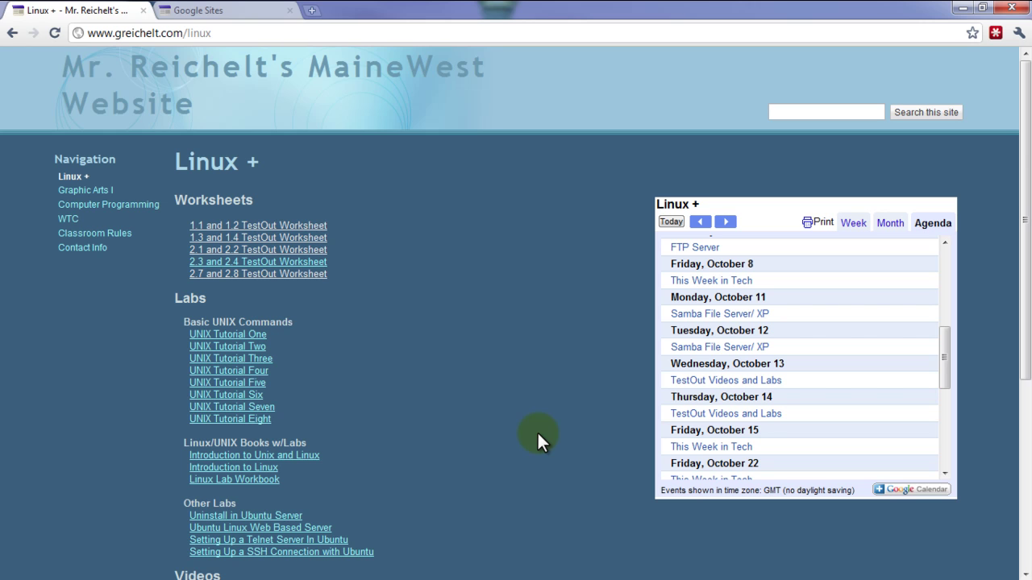
{"action": "left_click", "coordinate": [282, 250]}
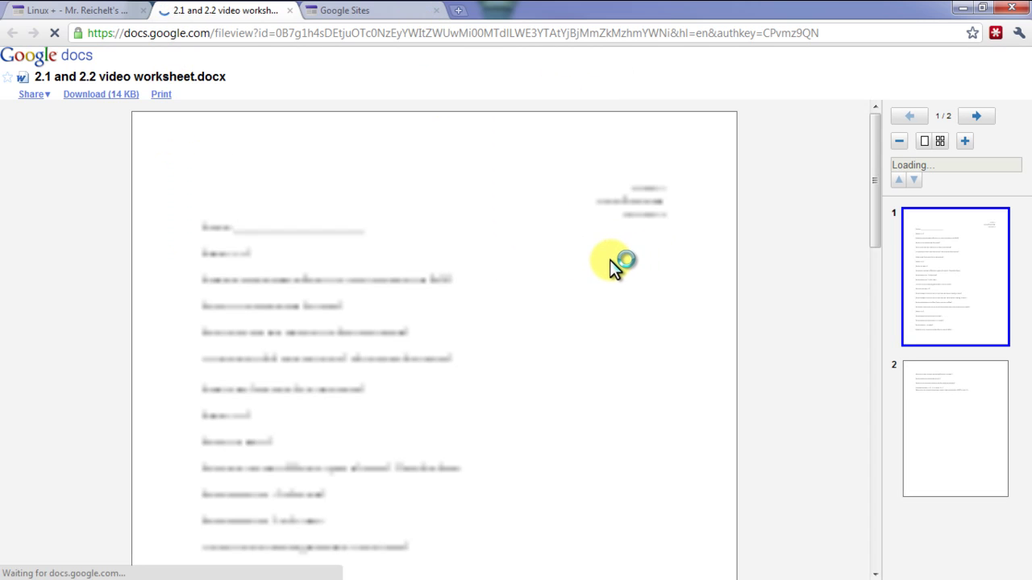
{"action": "left_click", "coordinate": [290, 11]}
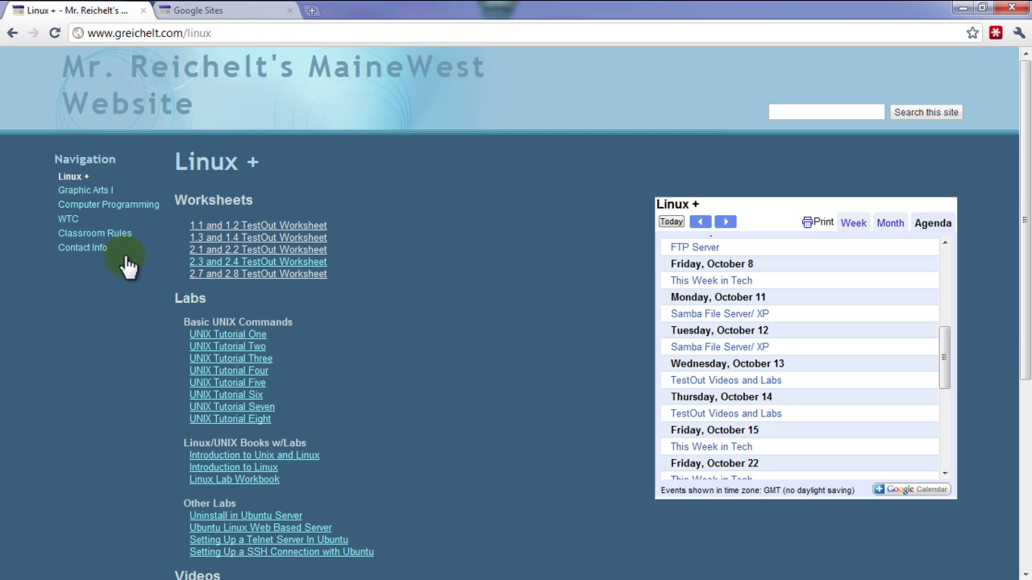
View the Classroom Rules and Contact Info pages of the class website
{"action": "left_click", "coordinate": [96, 234]}
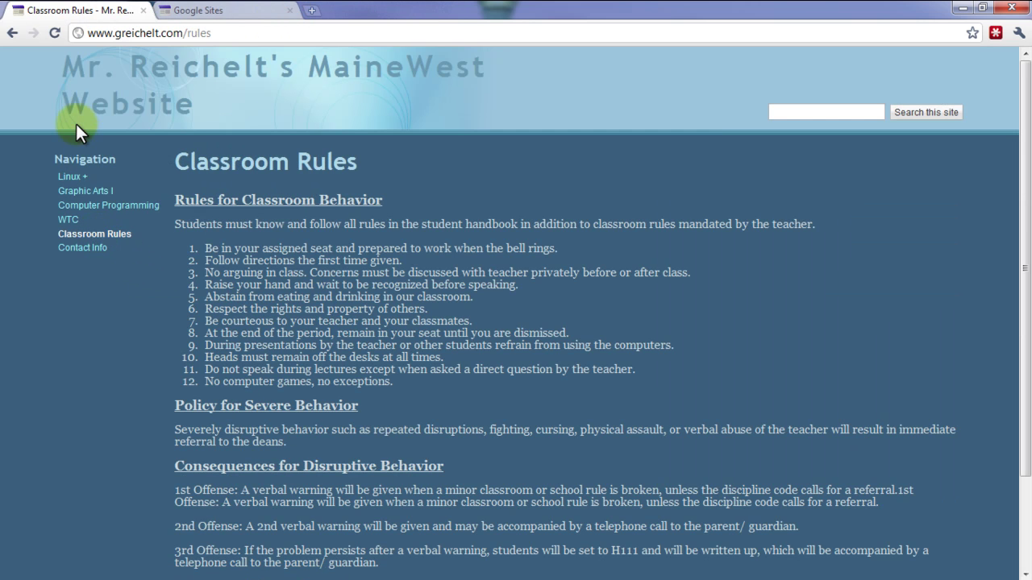
{"action": "scroll", "coordinate": [537, 303], "scroll_direction": "down", "scroll_amount": 3}
{"action": "scroll", "coordinate": [484, 298], "scroll_direction": "up", "scroll_amount": 3}
{"action": "left_click", "coordinate": [81, 250]}
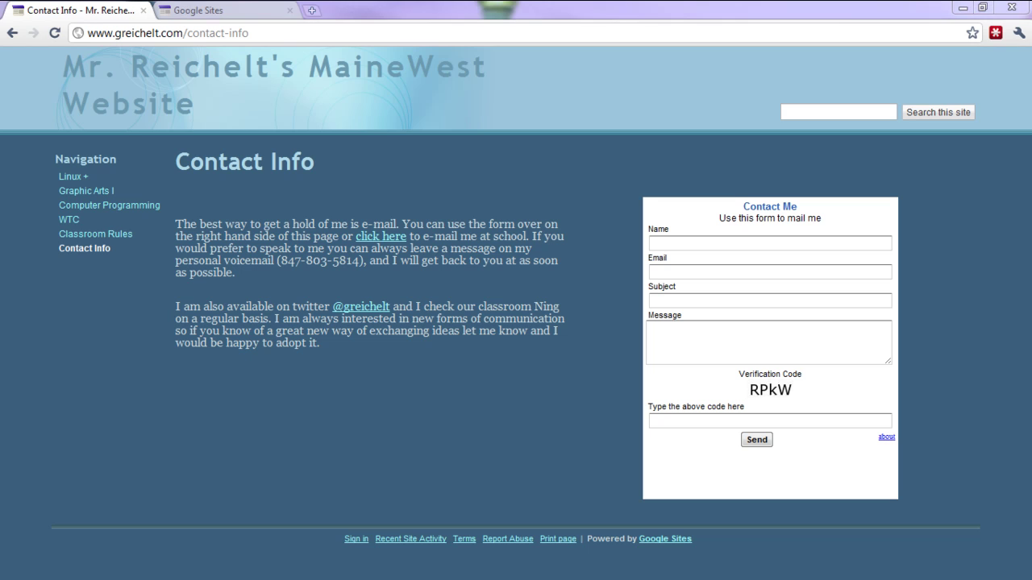
Switch to Google Sites, begin creating a new site and open the gallery of additional templates
{"action": "left_click", "coordinate": [223, 9]}
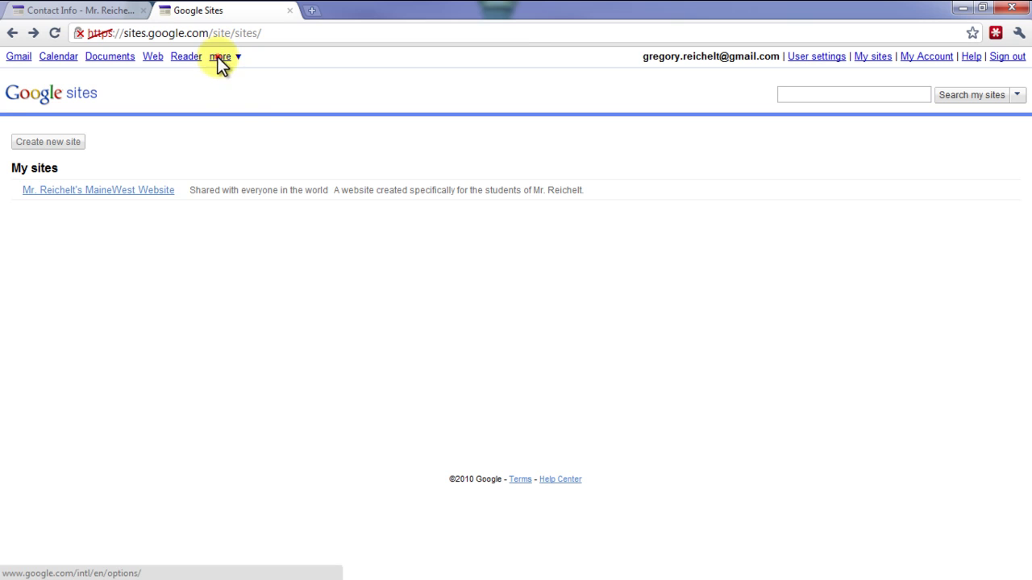
{"action": "left_click", "coordinate": [217, 58]}
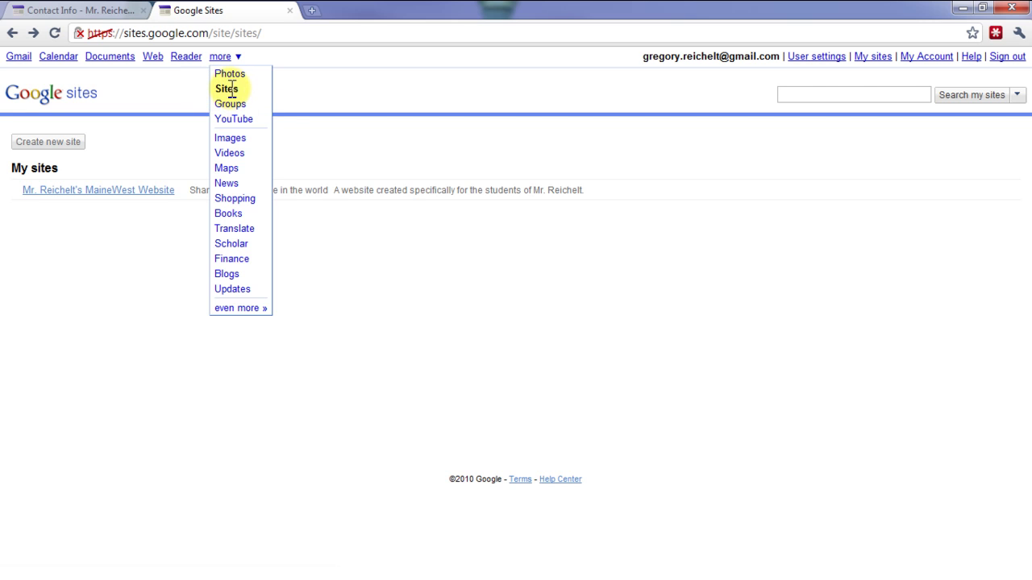
{"action": "left_click", "coordinate": [110, 346]}
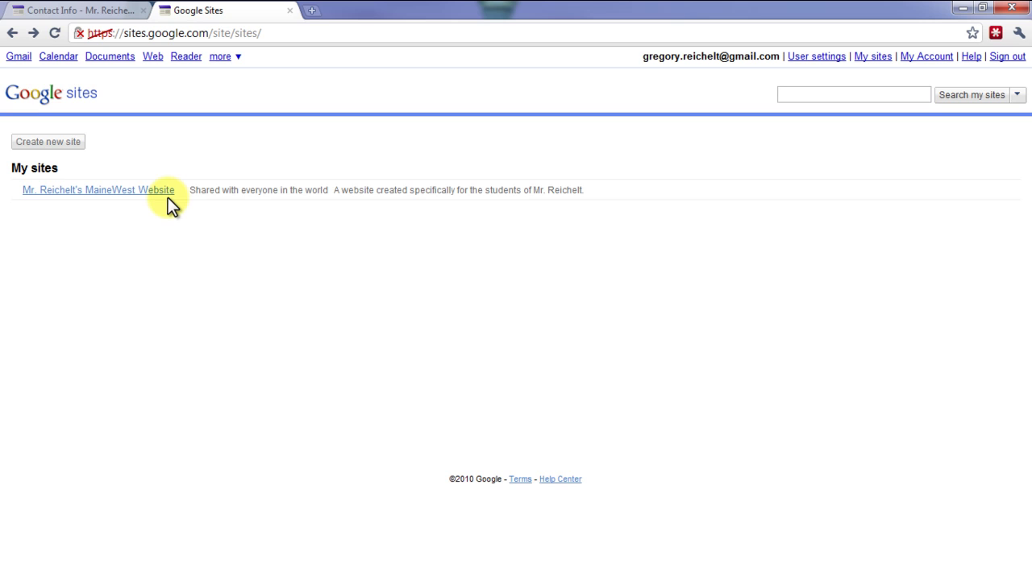
{"action": "left_click", "coordinate": [48, 143]}
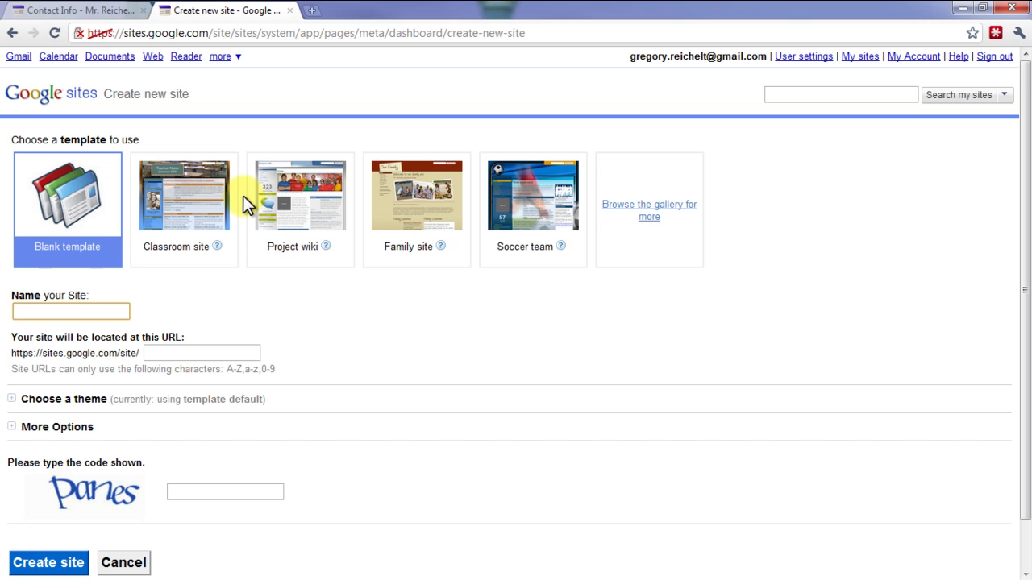
{"action": "left_click", "coordinate": [648, 208]}
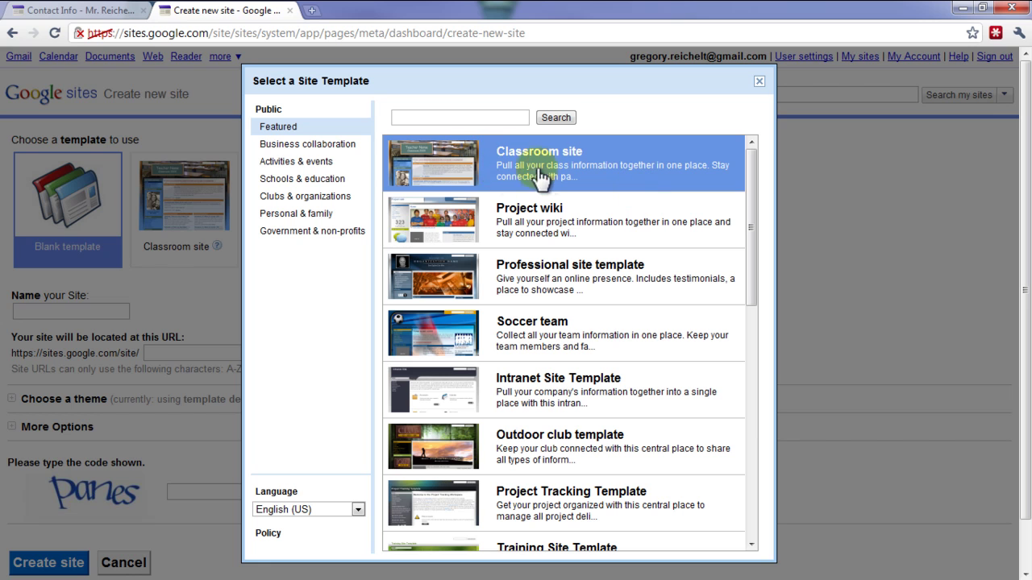
Preview the Classroom site template, look over its full sample page, and return to the template list
{"action": "left_click", "coordinate": [540, 177]}
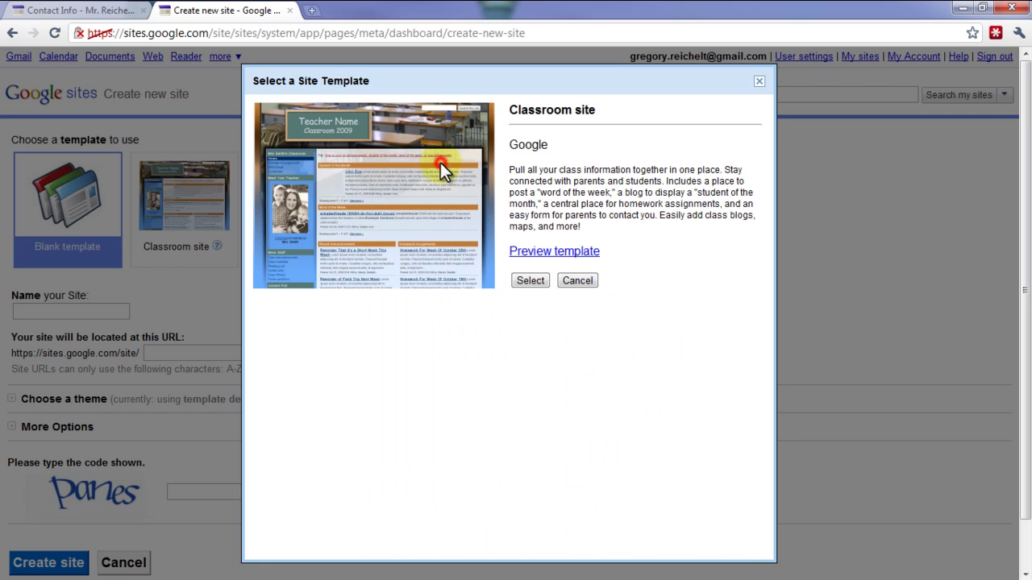
{"action": "left_click", "coordinate": [538, 253]}
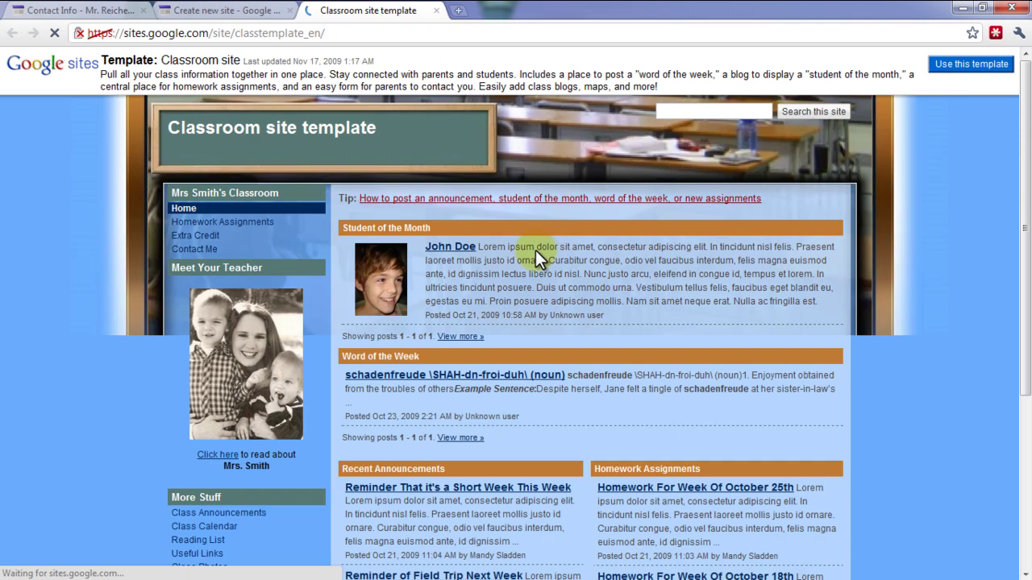
{"action": "scroll", "coordinate": [537, 253], "scroll_direction": "down", "scroll_amount": 3}
{"action": "scroll", "coordinate": [537, 253], "scroll_direction": "down", "scroll_amount": 1}
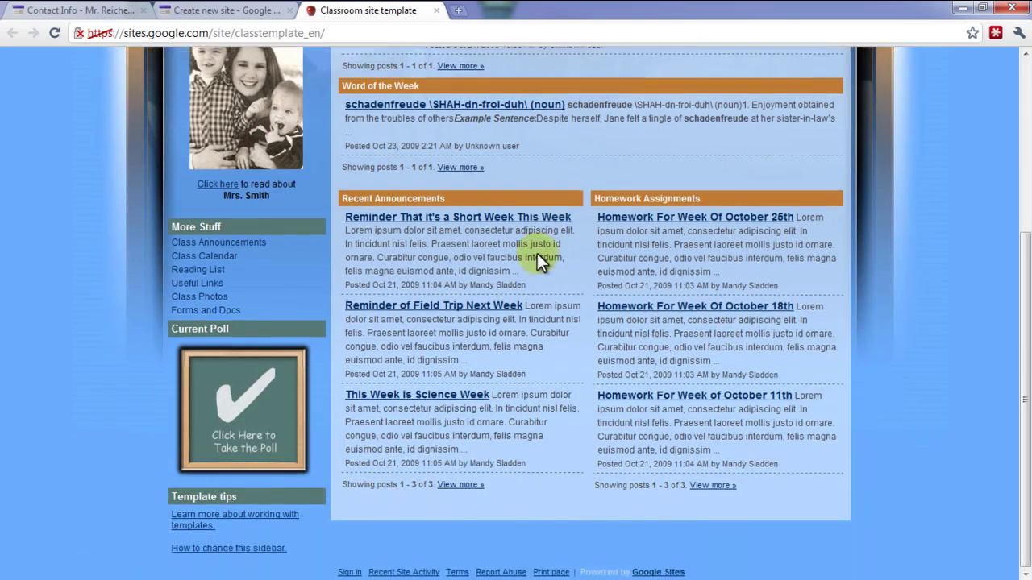
{"action": "scroll", "coordinate": [537, 253], "scroll_direction": "up", "scroll_amount": 4}
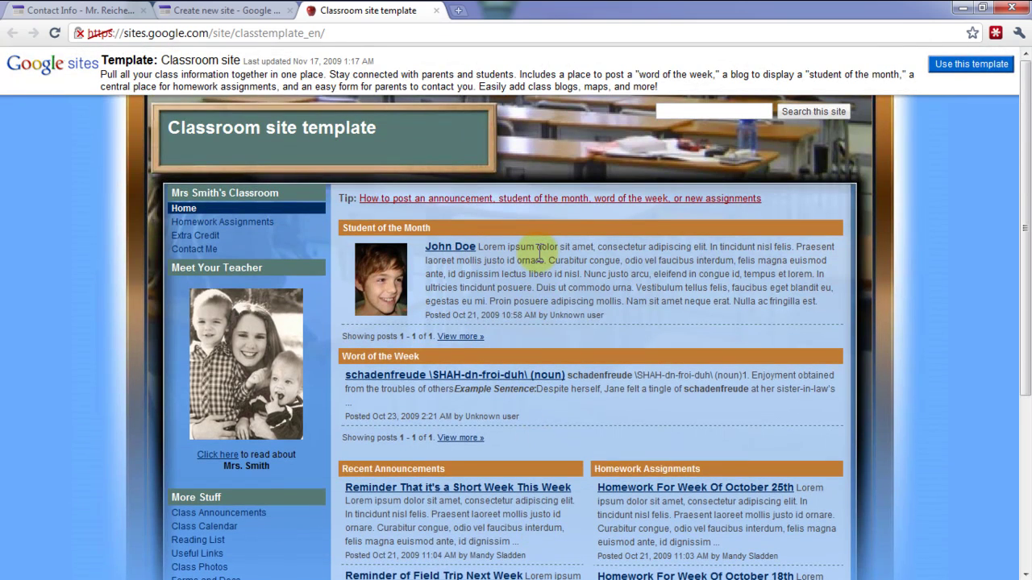
{"action": "scroll", "coordinate": [148, 327], "scroll_direction": "down", "scroll_amount": 3}
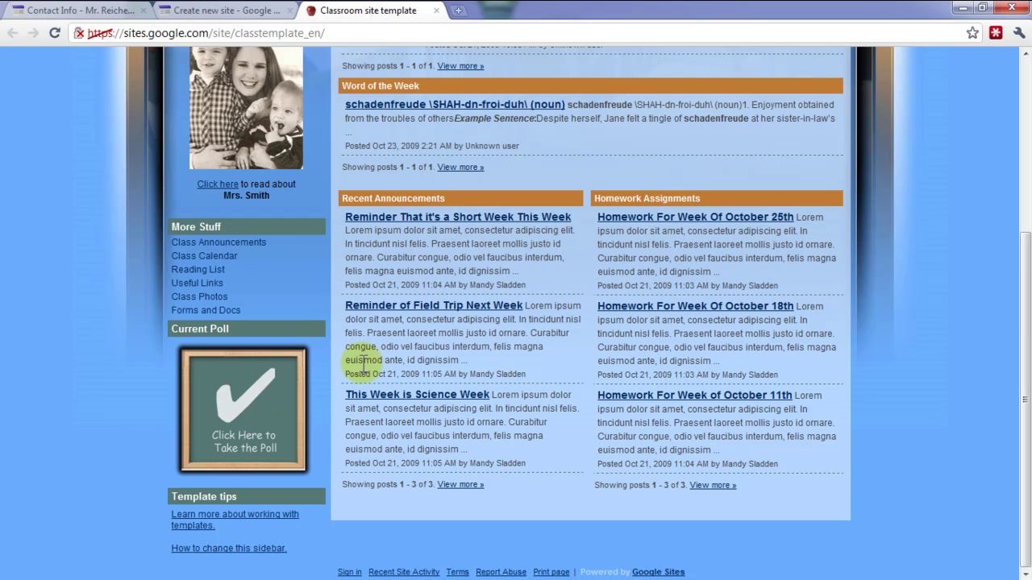
{"action": "scroll", "coordinate": [532, 266], "scroll_direction": "up", "scroll_amount": 3}
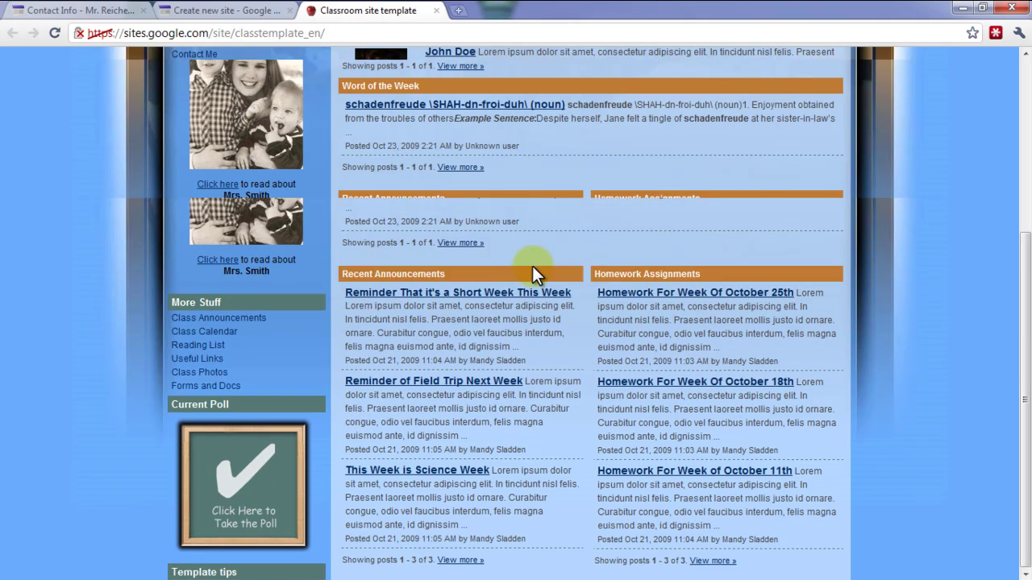
{"action": "left_click", "coordinate": [436, 11]}
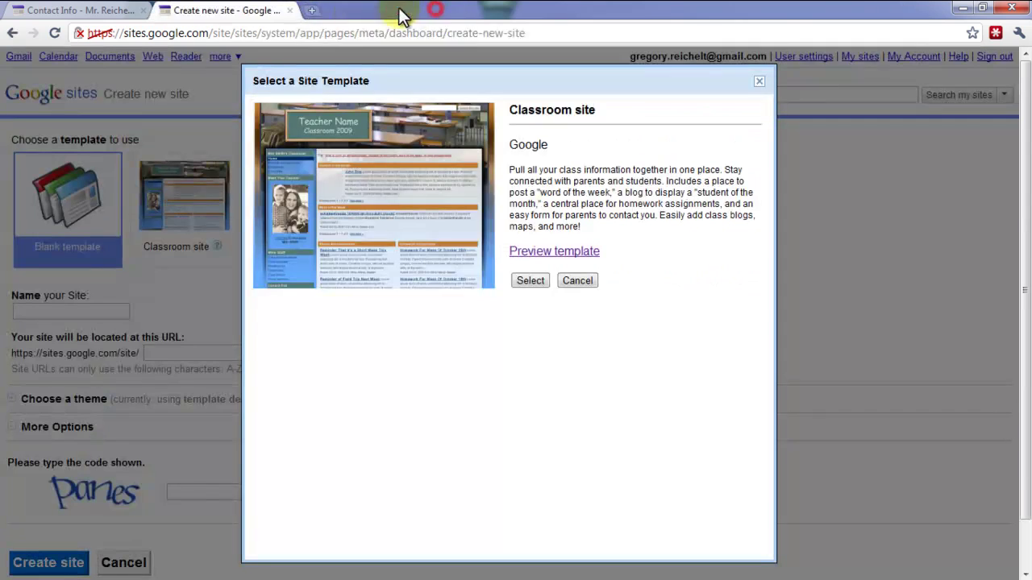
{"action": "left_click", "coordinate": [586, 283]}
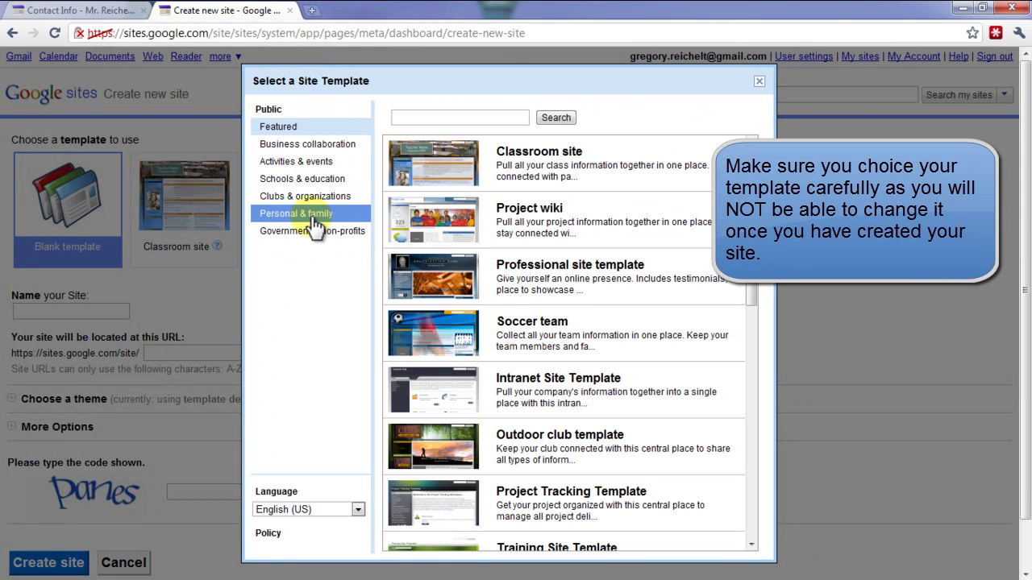
Choose the Family site template from the Personal & family category for the new site
{"action": "left_click", "coordinate": [312, 226]}
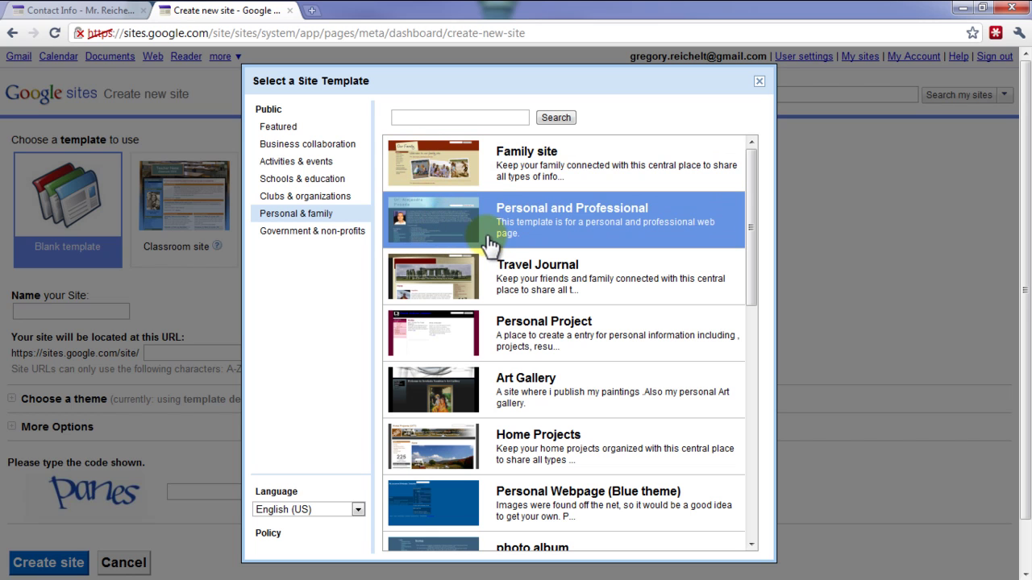
{"action": "left_click", "coordinate": [448, 172]}
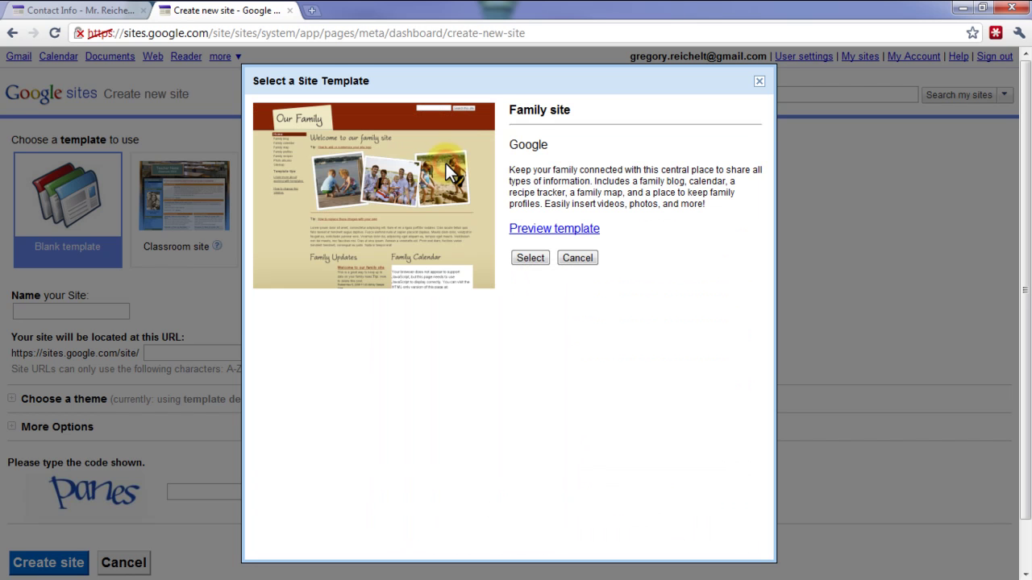
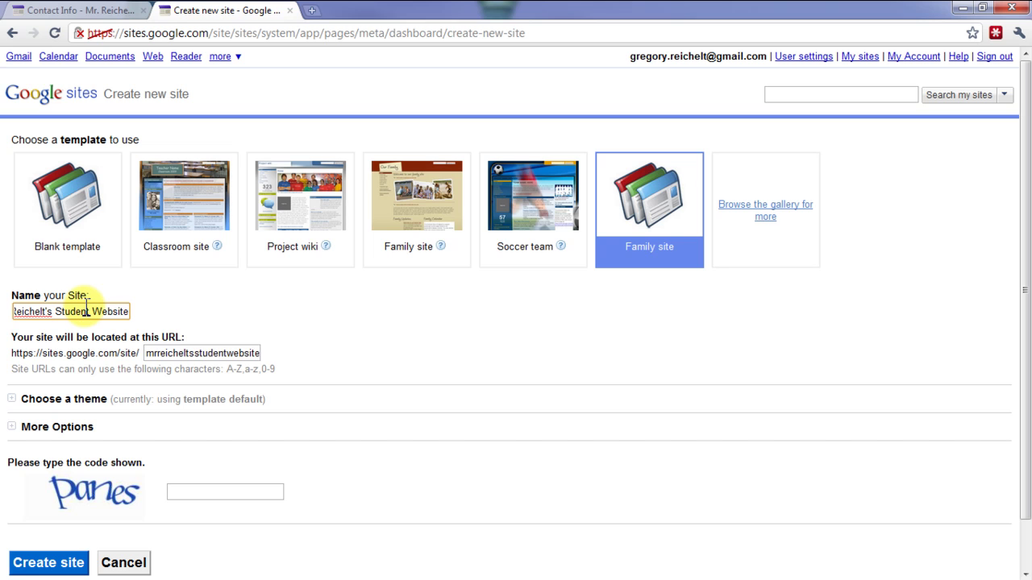
Compare the new site's name and URL with the title and web address of the existing class website
{"action": "left_click_drag", "start_coordinate": [122, 314], "coordinate": [18, 308]}
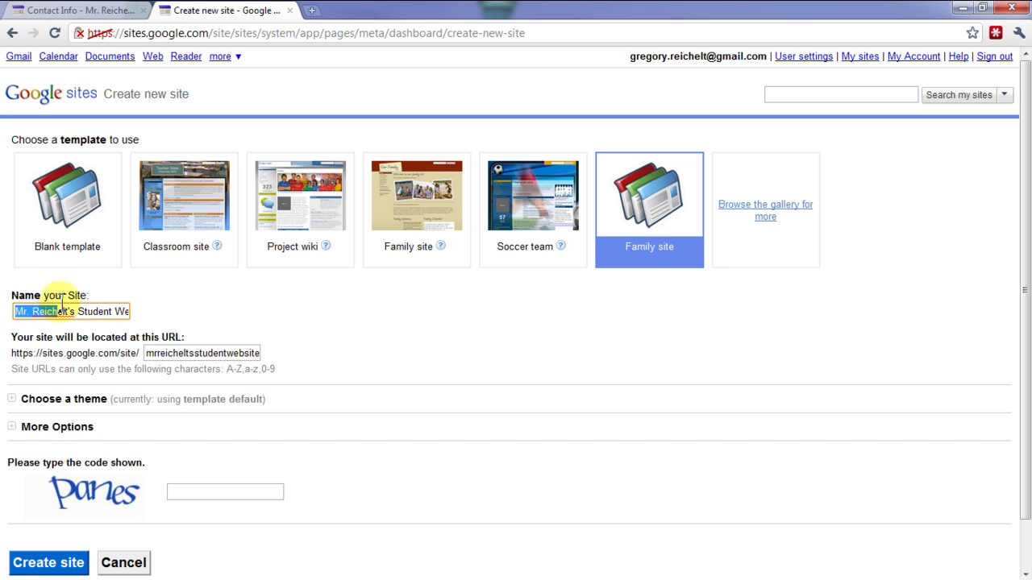
{"action": "left_click", "coordinate": [62, 12]}
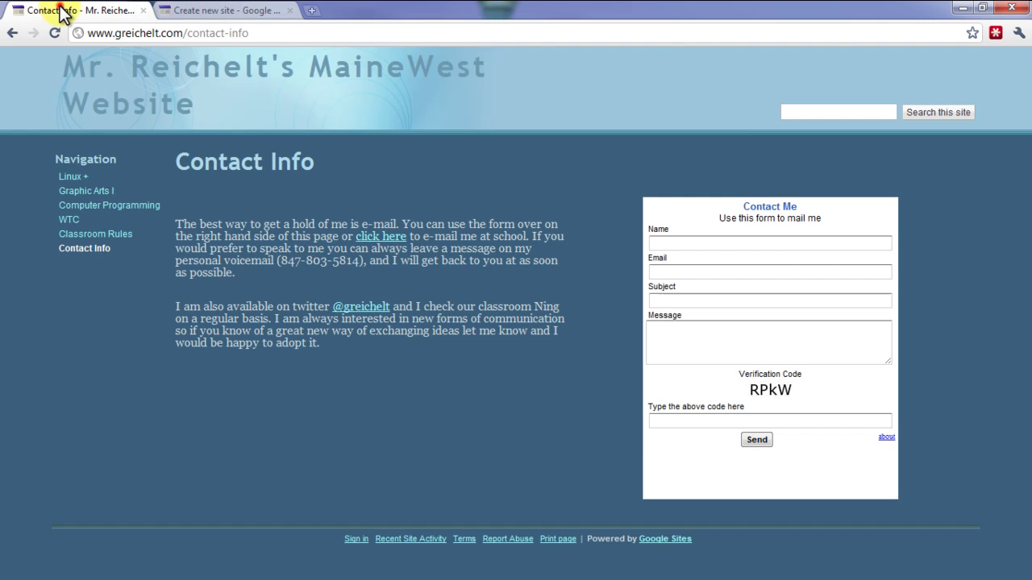
{"action": "left_click", "coordinate": [70, 71]}
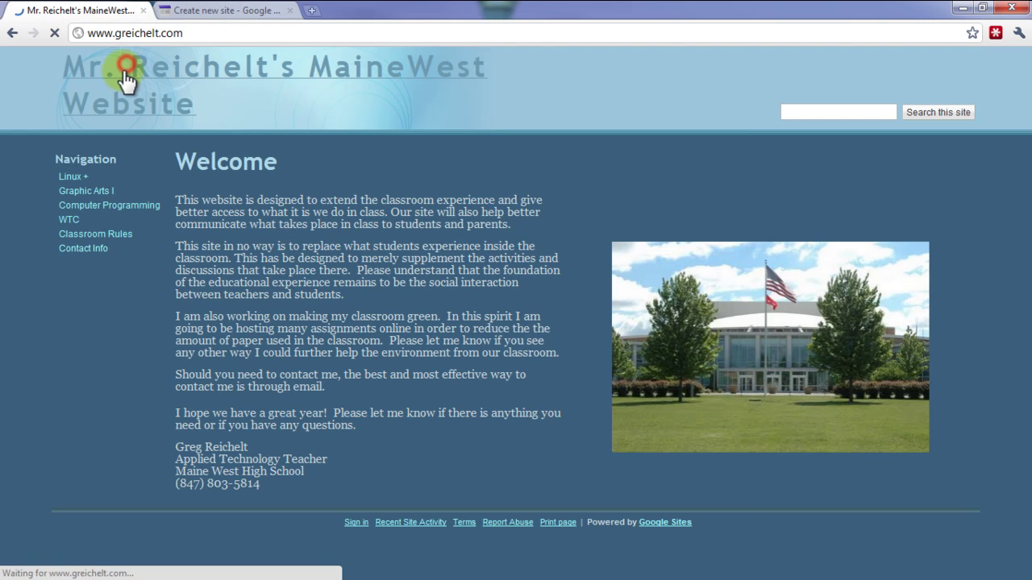
{"action": "left_click", "coordinate": [176, 11]}
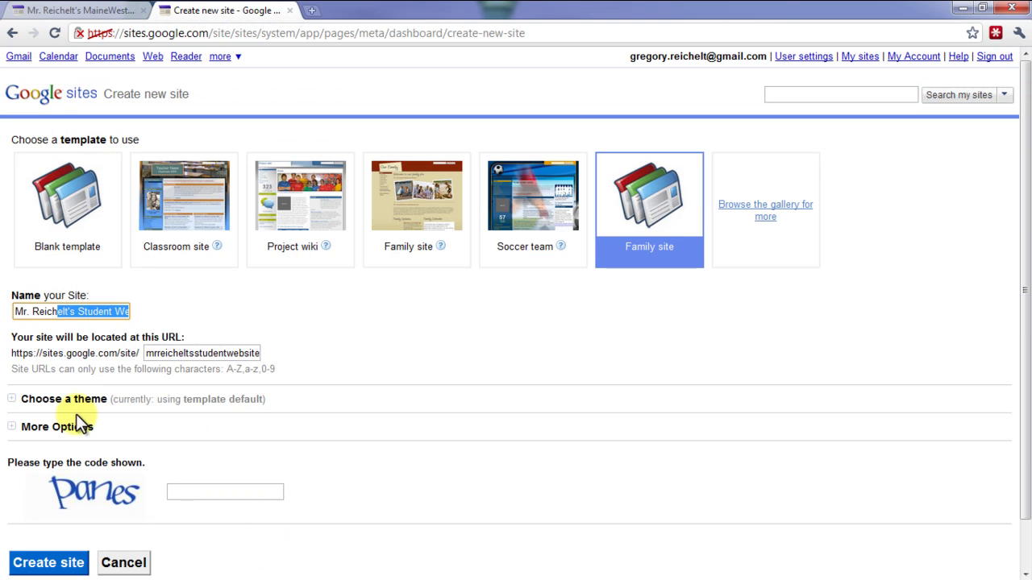
{"action": "left_click", "coordinate": [336, 443]}
{"action": "scroll", "coordinate": [336, 442], "scroll_direction": "down", "scroll_amount": 2}
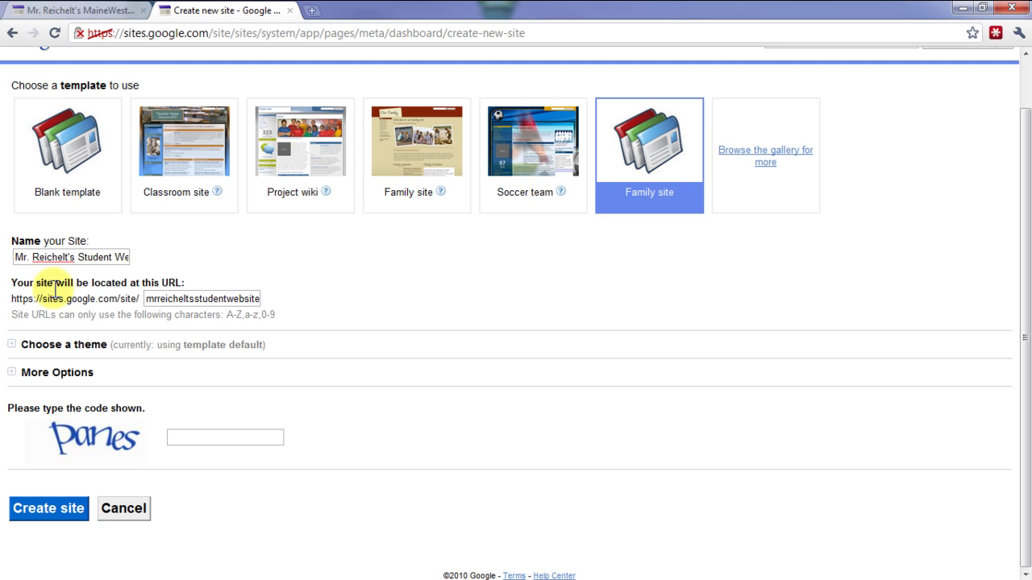
{"action": "left_click", "coordinate": [99, 10]}
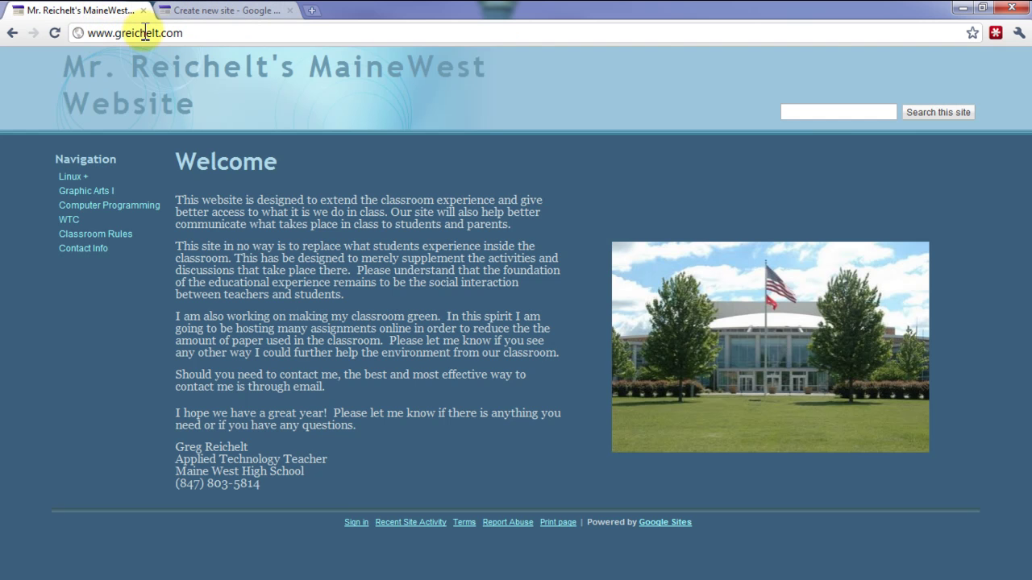
{"action": "left_click", "coordinate": [193, 13]}
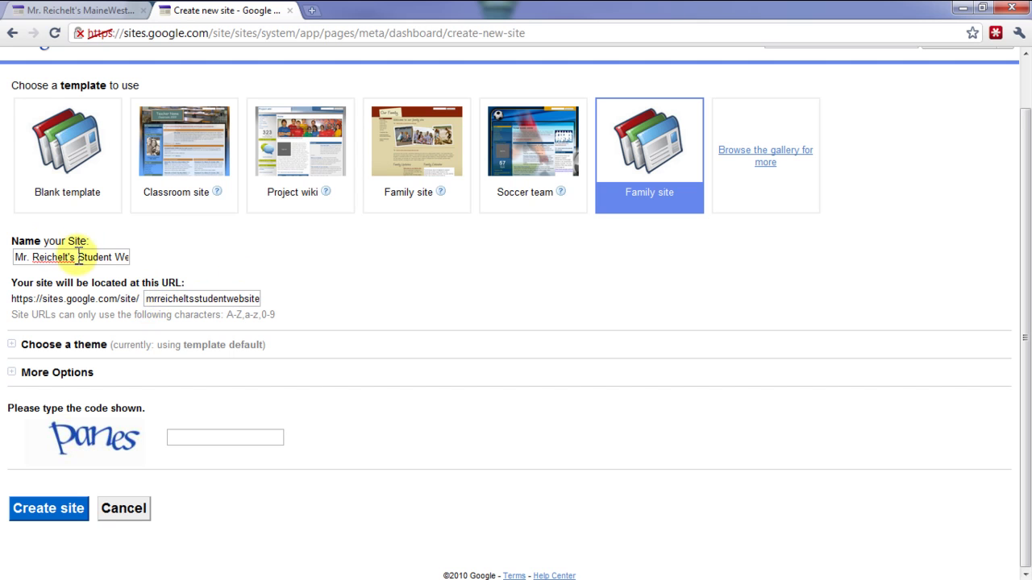
Shorten the new site's URL by removing the leading "mr" from its ending
{"action": "left_click", "coordinate": [157, 302]}
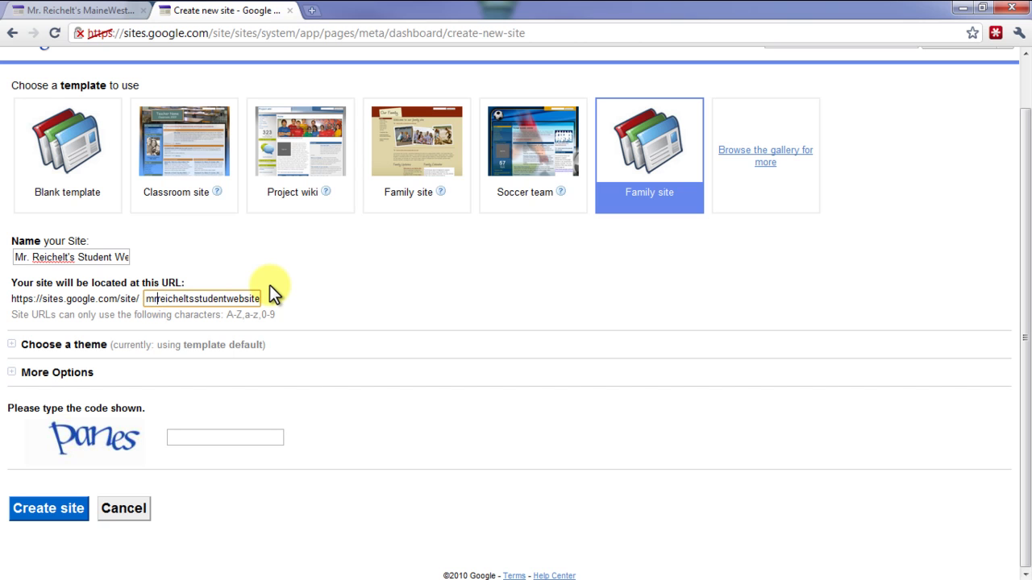
{"action": "key", "text": "BackSpace"}
{"action": "key", "text": "BackSpace"}
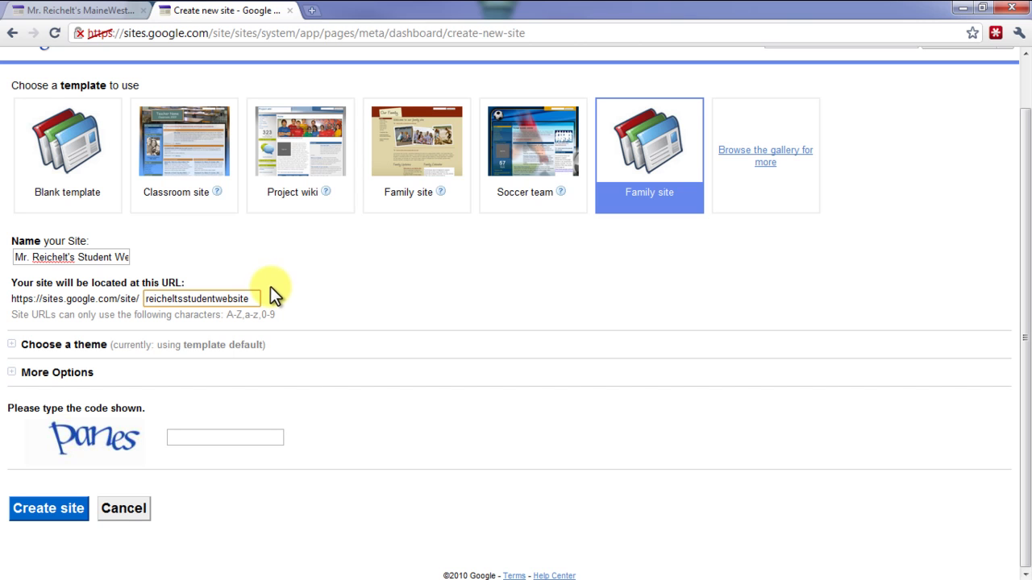
{"action": "left_click", "coordinate": [443, 362]}
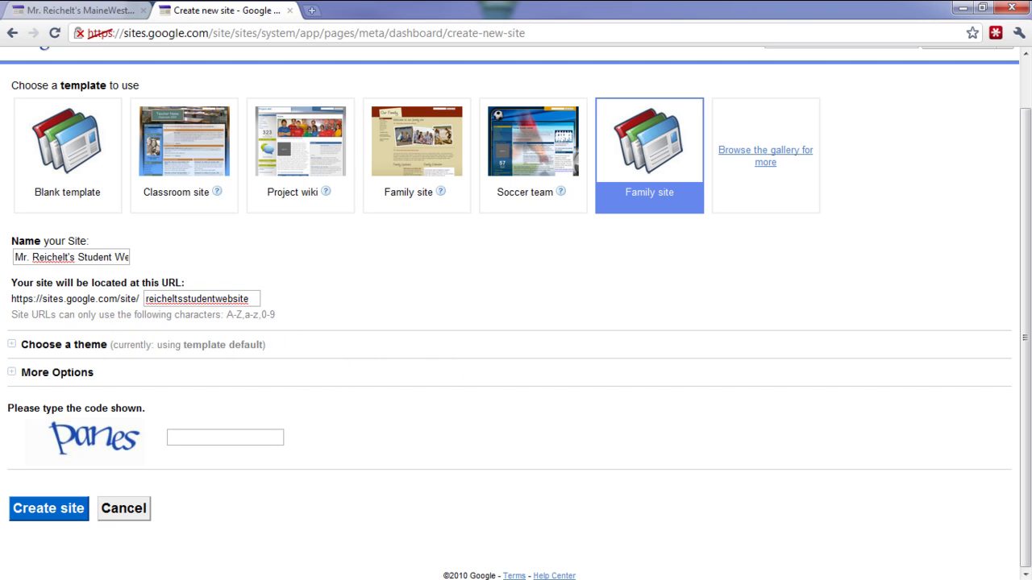
Look through the available themes for the new site, keeping the template default, and close the theme list
{"action": "left_click", "coordinate": [12, 345]}
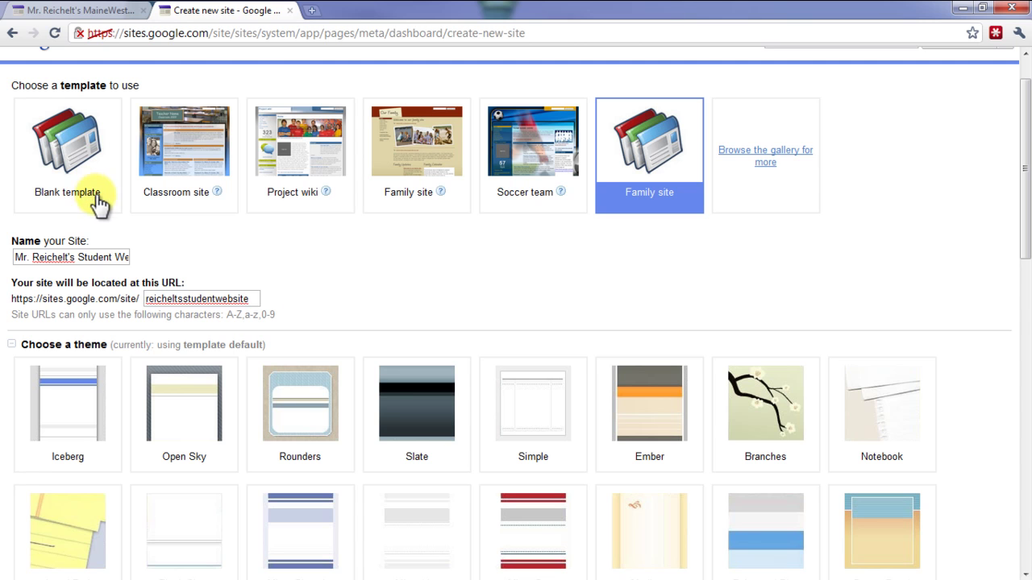
{"action": "scroll", "coordinate": [733, 421], "scroll_direction": "down", "scroll_amount": 3}
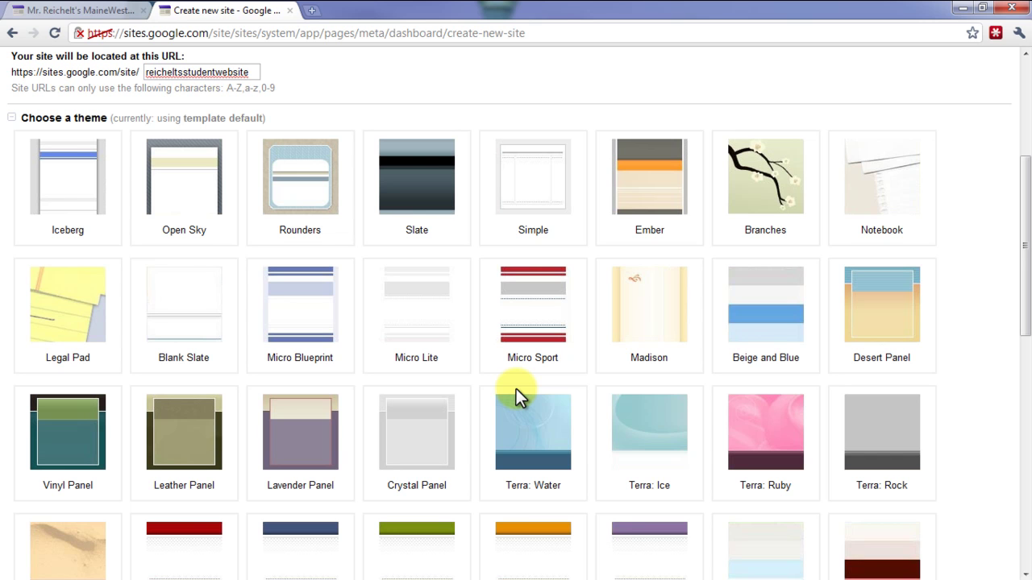
{"action": "scroll", "coordinate": [500, 427], "scroll_direction": "up", "scroll_amount": 4}
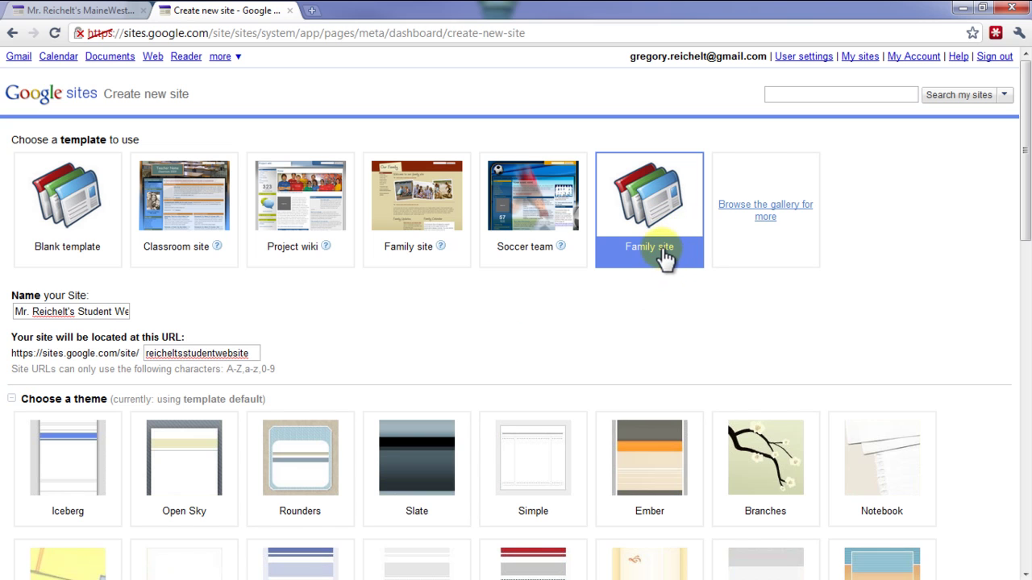
{"action": "scroll", "coordinate": [210, 250], "scroll_direction": "down", "scroll_amount": 1}
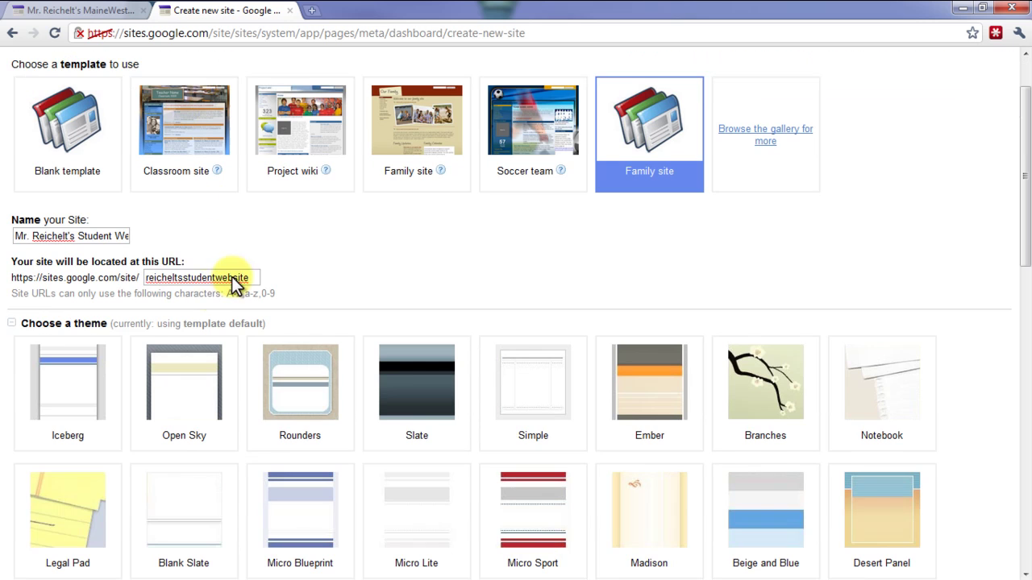
{"action": "left_click", "coordinate": [11, 323]}
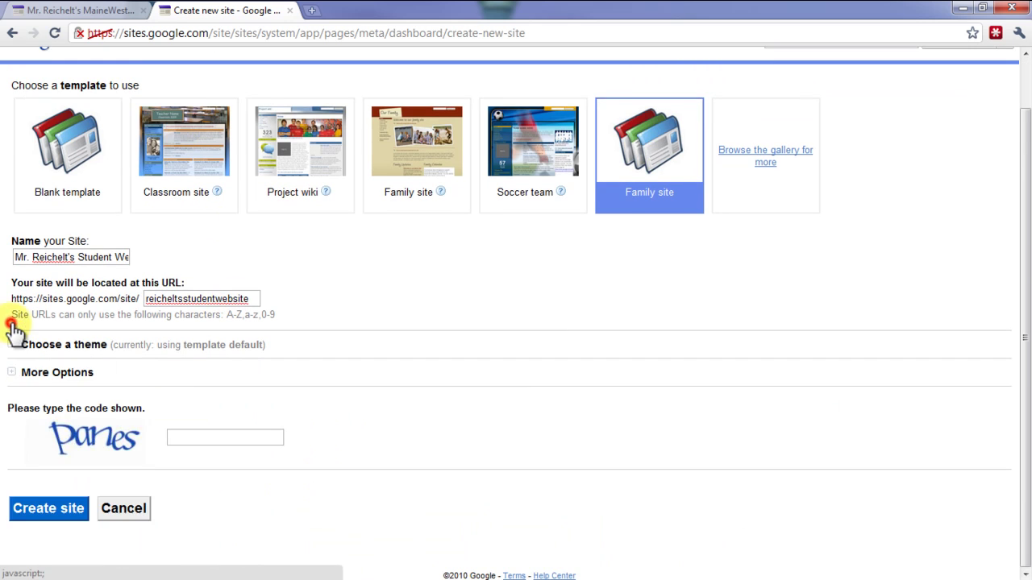
Enter a site description stating that the website is for the teacher's students and parents, correcting the misspelled word "Students"
{"action": "left_click", "coordinate": [22, 373]}
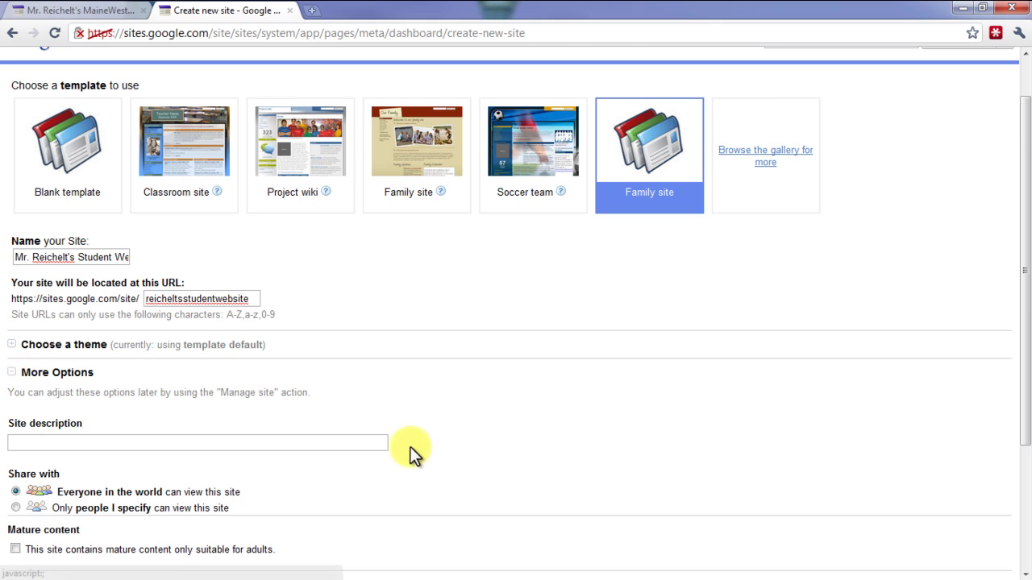
{"action": "scroll", "coordinate": [409, 447], "scroll_direction": "down", "scroll_amount": 1}
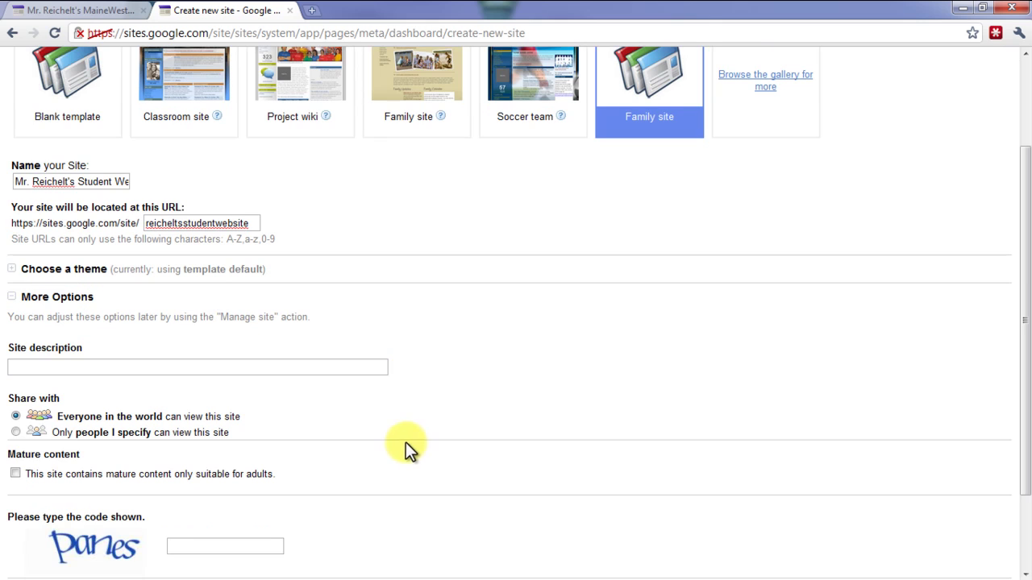
{"action": "left_click", "coordinate": [62, 367]}
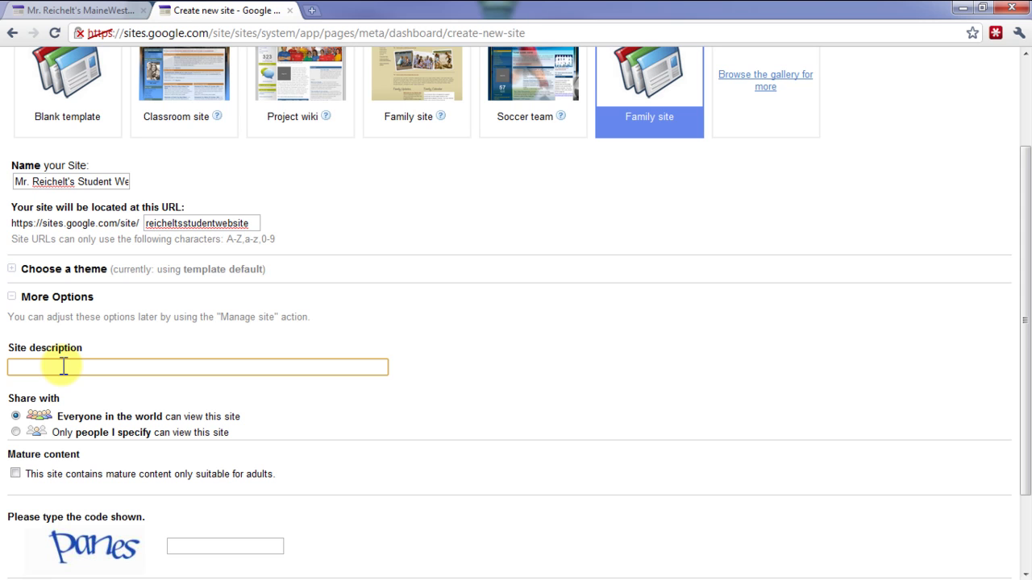
{"action": "type", "text": "A website for Mr. Reichelt"}
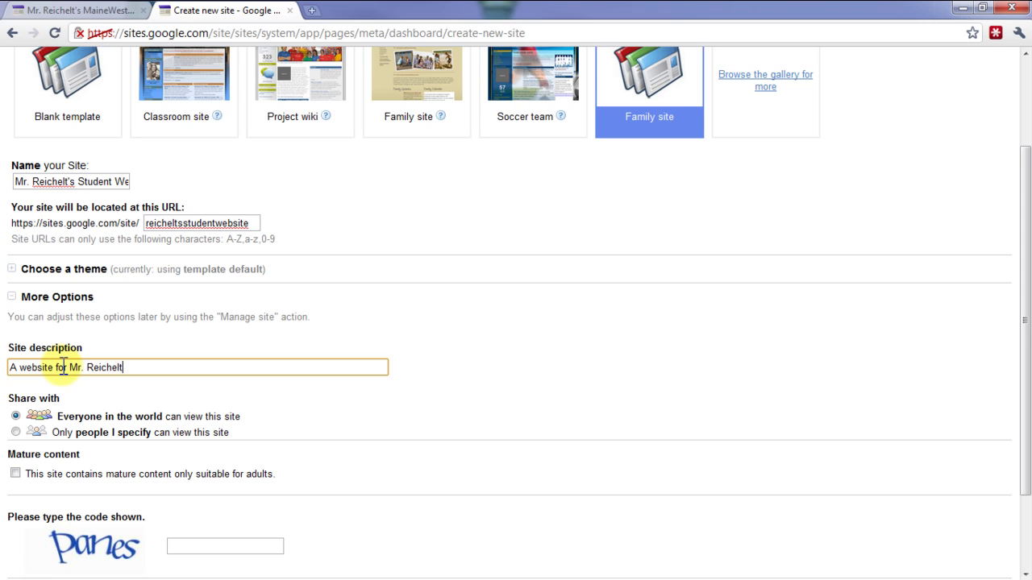
{"action": "type", "text": "'s Studnets a"}
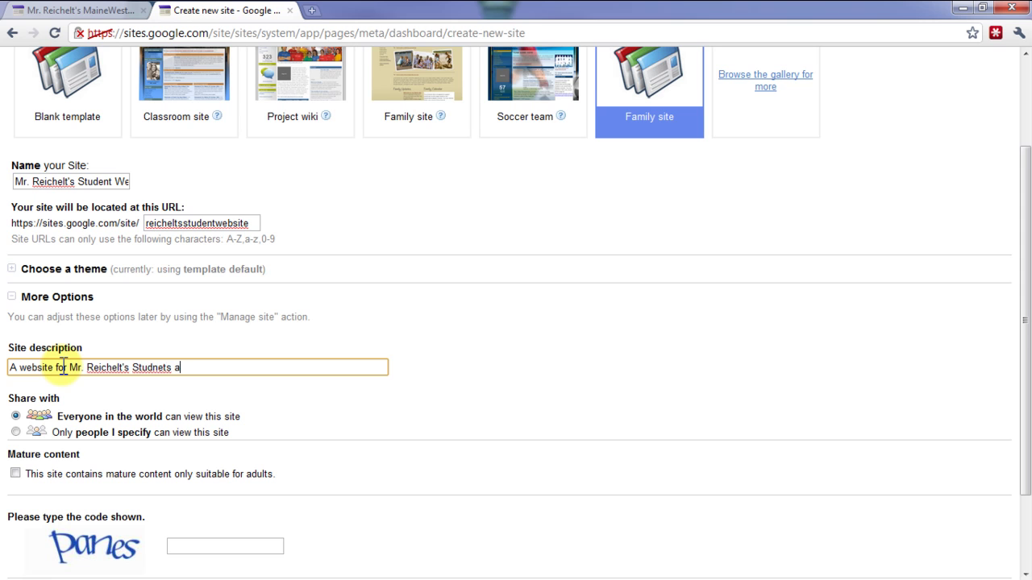
{"action": "type", "text": "nd Parents"}
{"action": "right_click", "coordinate": [158, 368]}
{"action": "left_click", "coordinate": [283, 119]}
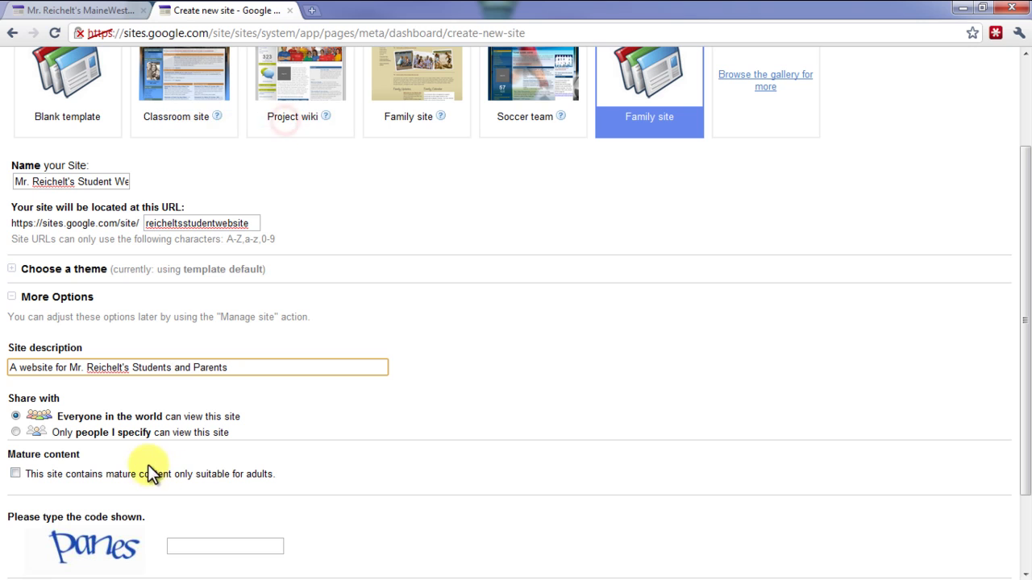
{"action": "left_click", "coordinate": [379, 432]}
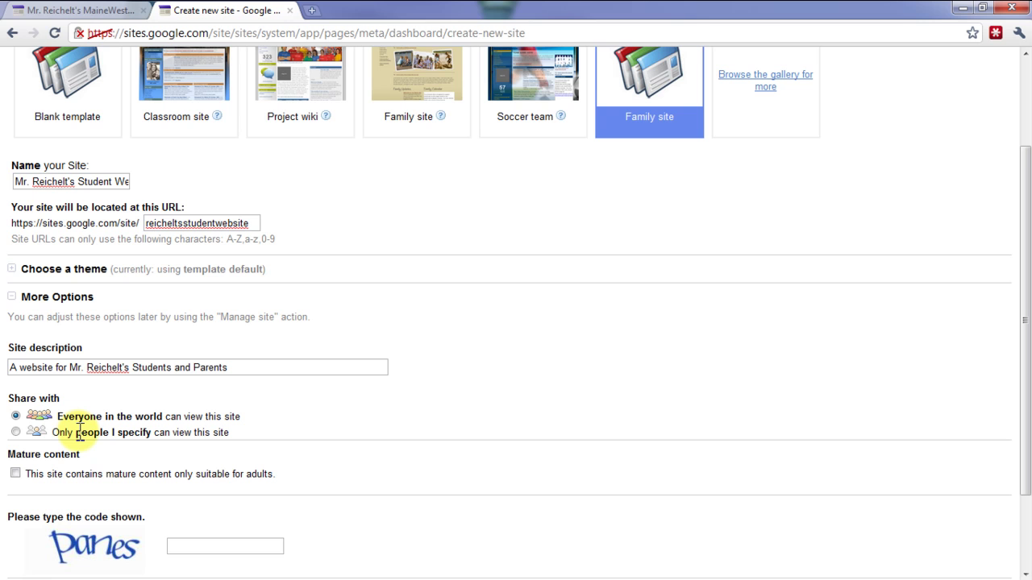
Try to create the site using the verification code shown in the image
{"action": "scroll", "coordinate": [379, 472], "scroll_direction": "down", "scroll_amount": 3}
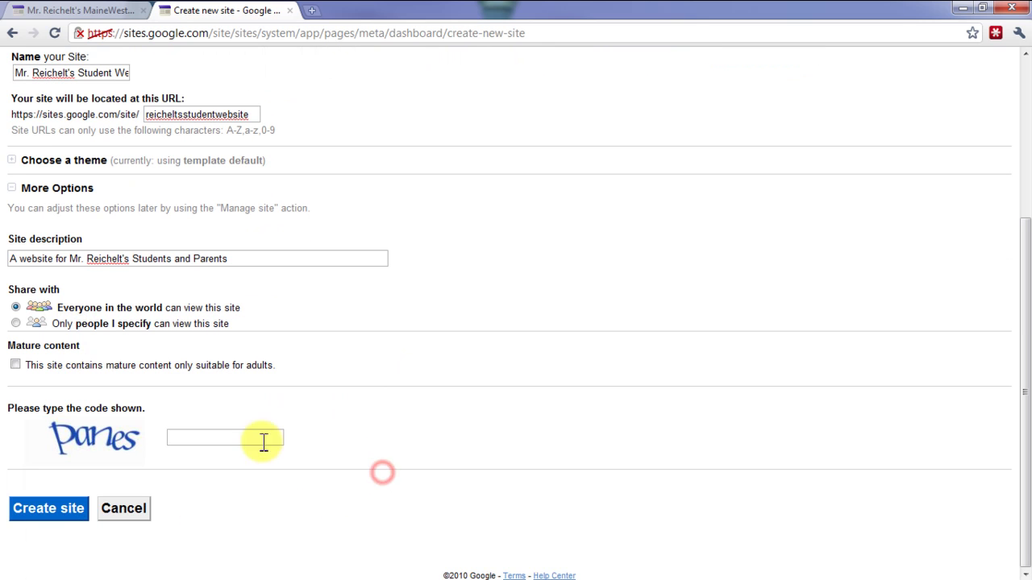
{"action": "left_click", "coordinate": [209, 445]}
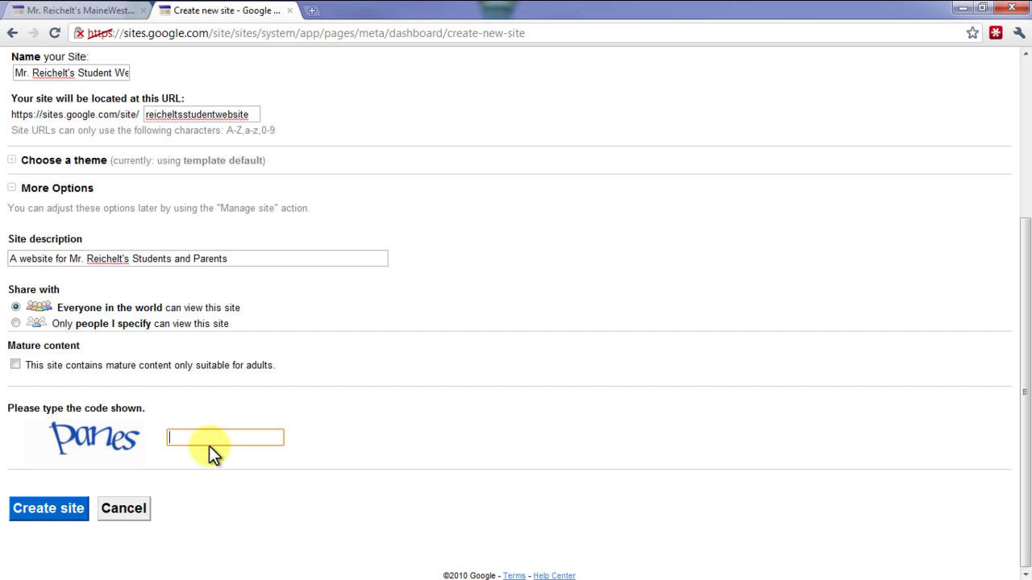
{"action": "type", "text": "panes"}
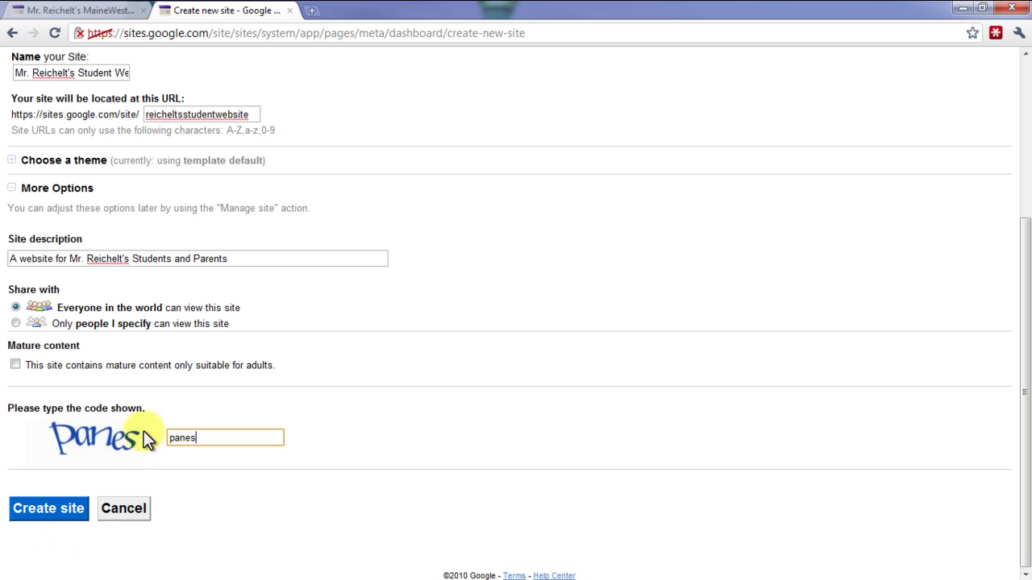
{"action": "left_click", "coordinate": [61, 515]}
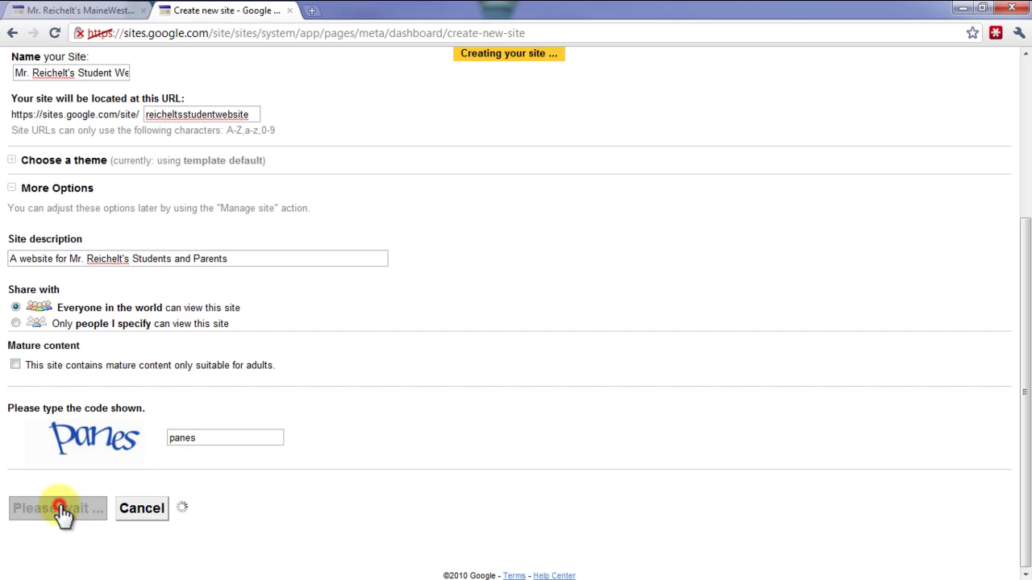
Enter the replacement verification code from the new image and create the site
{"action": "left_click", "coordinate": [185, 438]}
{"action": "type", "text": "t"}
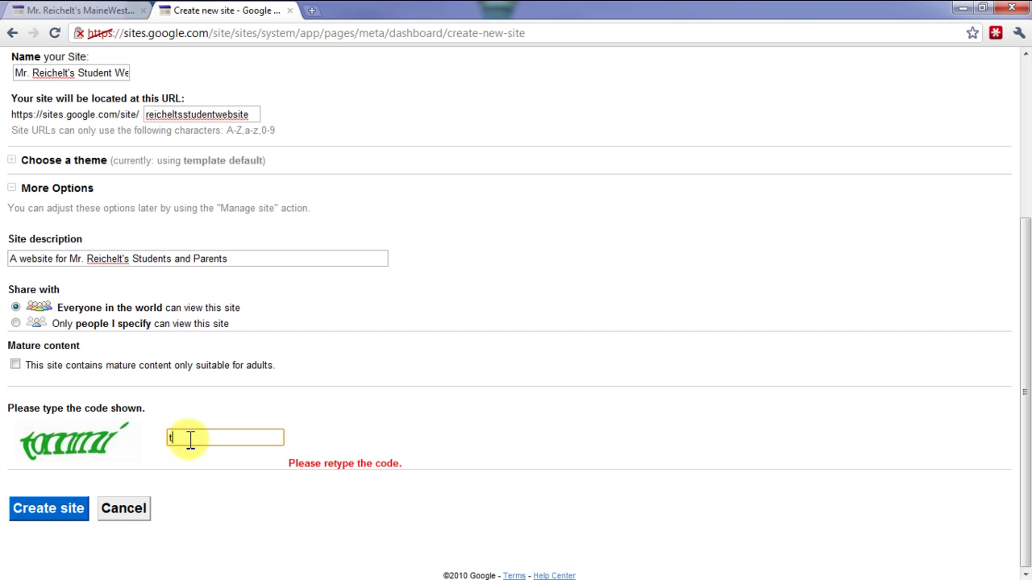
{"action": "type", "text": "ommi"}
{"action": "left_click", "coordinate": [29, 514]}
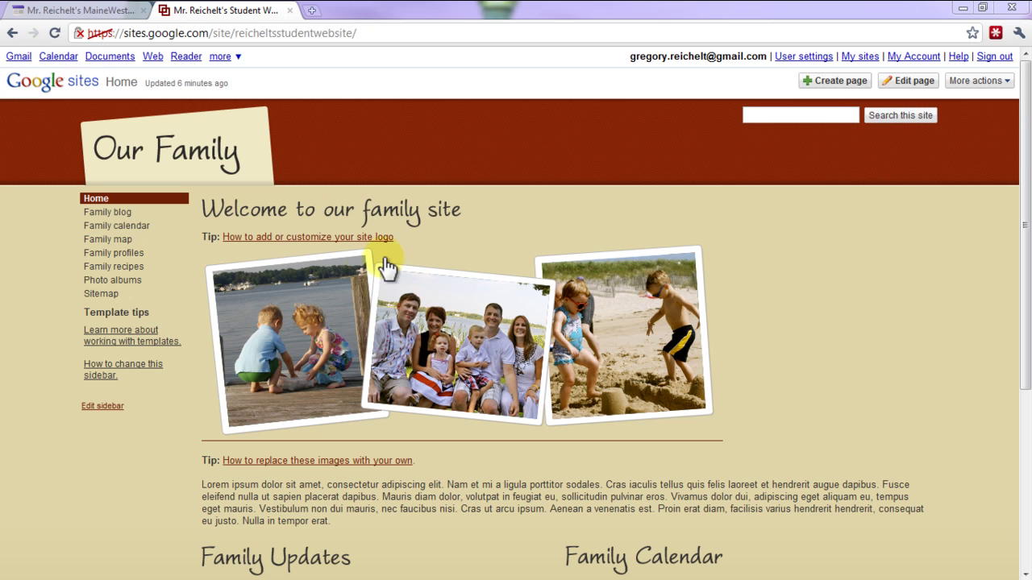
Look over the new site's home page, including its Family Updates and Family Calendar sections
{"action": "left_click", "coordinate": [912, 84]}
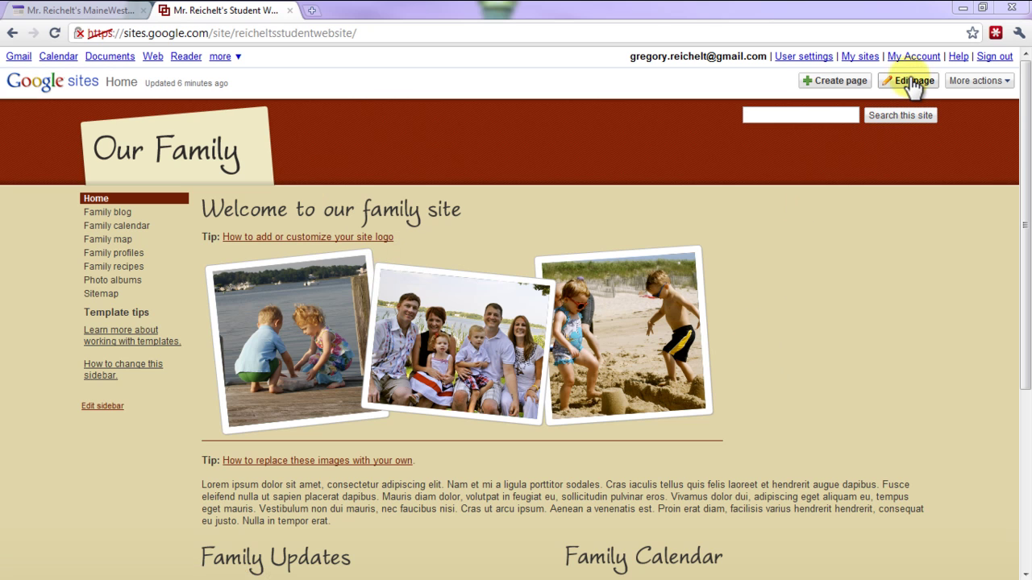
{"action": "scroll", "coordinate": [797, 337], "scroll_direction": "down", "scroll_amount": 3}
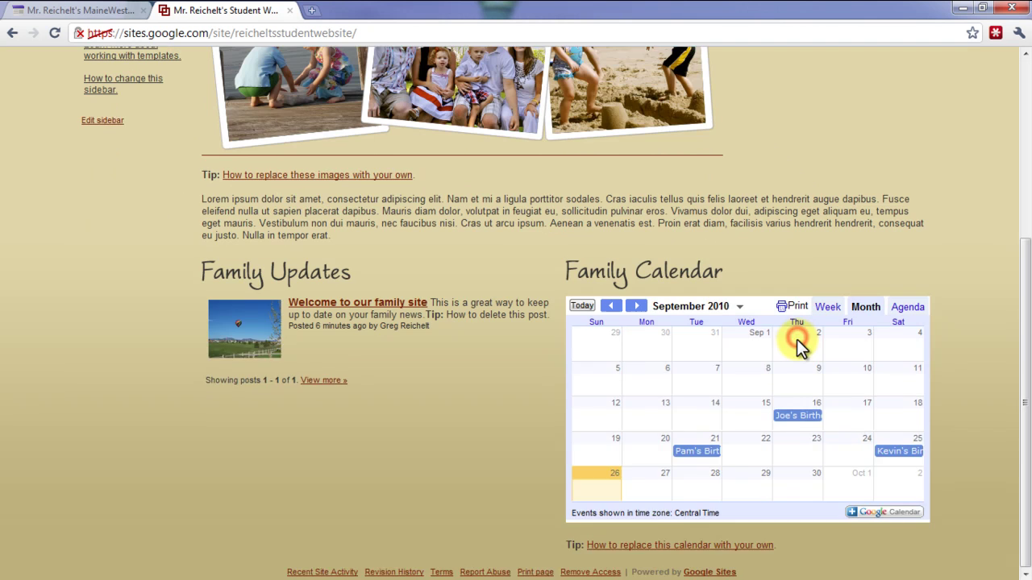
{"action": "scroll", "coordinate": [795, 341], "scroll_direction": "up", "scroll_amount": 1}
{"action": "scroll", "coordinate": [793, 345], "scroll_direction": "up", "scroll_amount": 3}
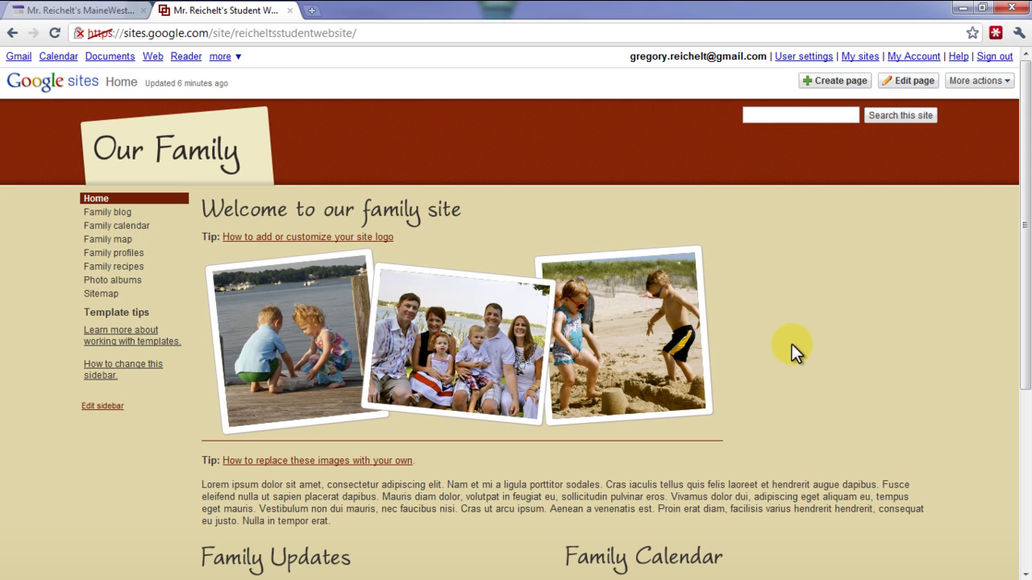
Open the site management area and review the page tree with Family blog expanded and the attachments list
{"action": "left_click", "coordinate": [977, 84]}
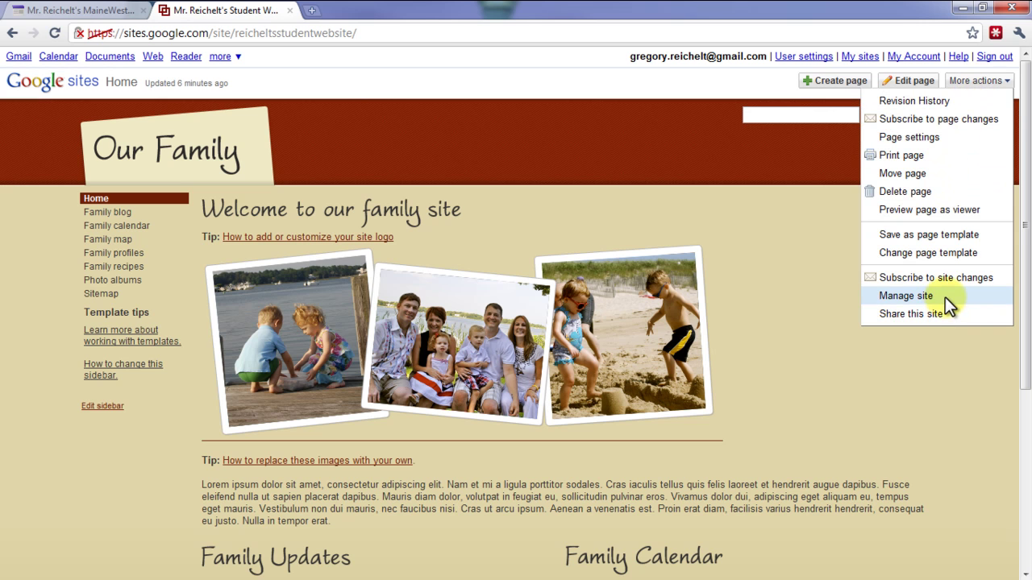
{"action": "left_click", "coordinate": [906, 295]}
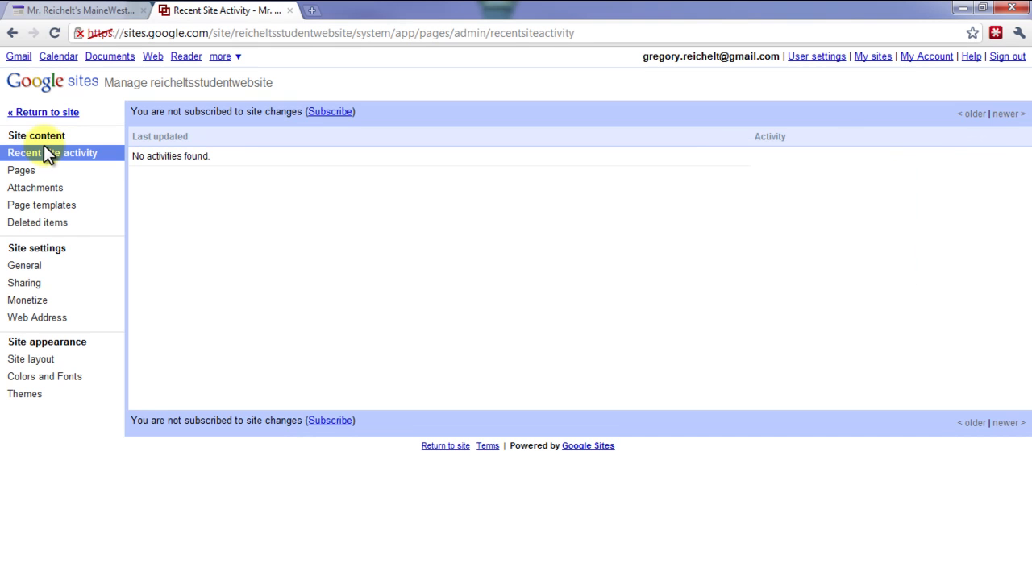
{"action": "left_click", "coordinate": [46, 172]}
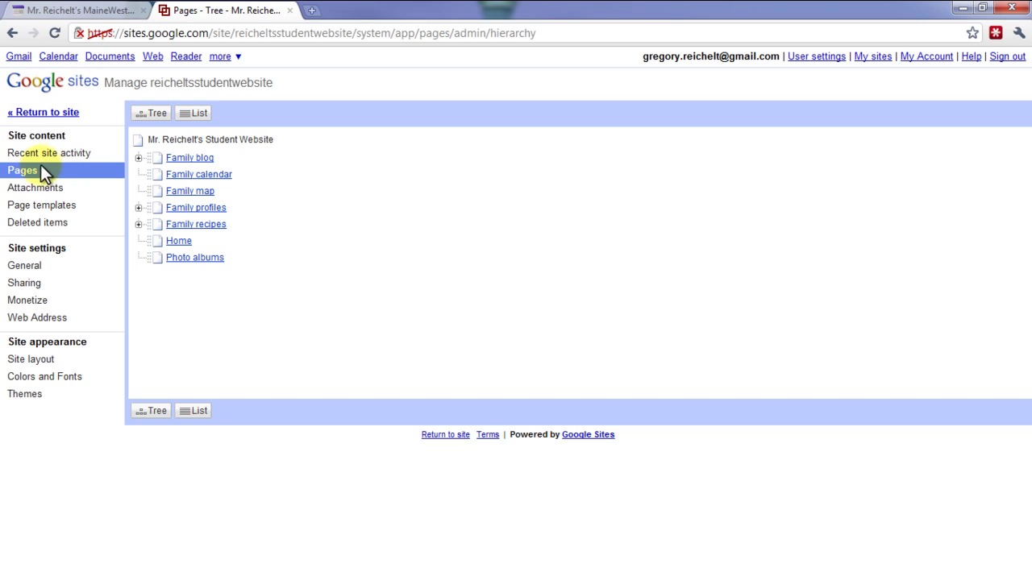
{"action": "left_click", "coordinate": [140, 159]}
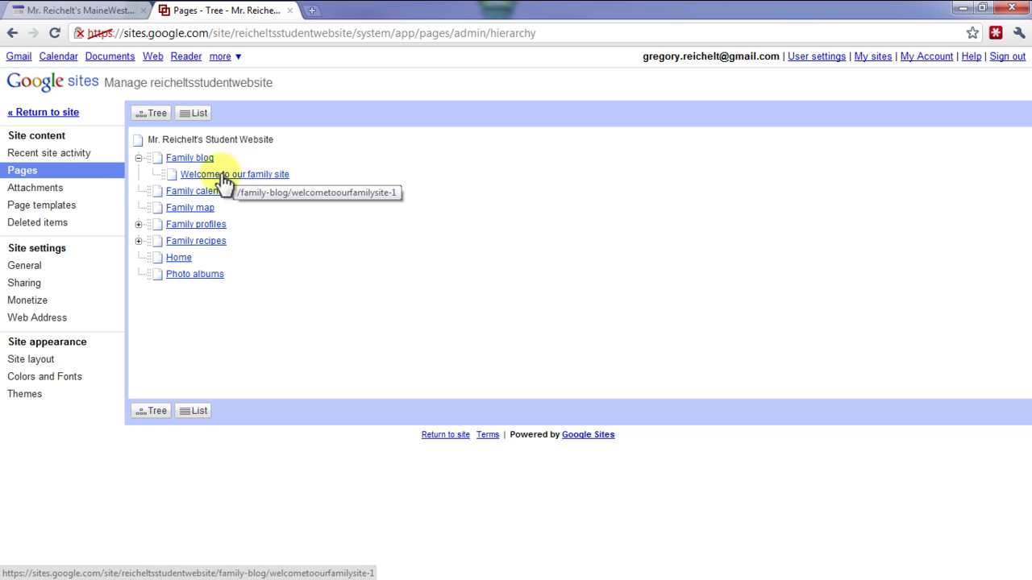
{"action": "left_click", "coordinate": [53, 193]}
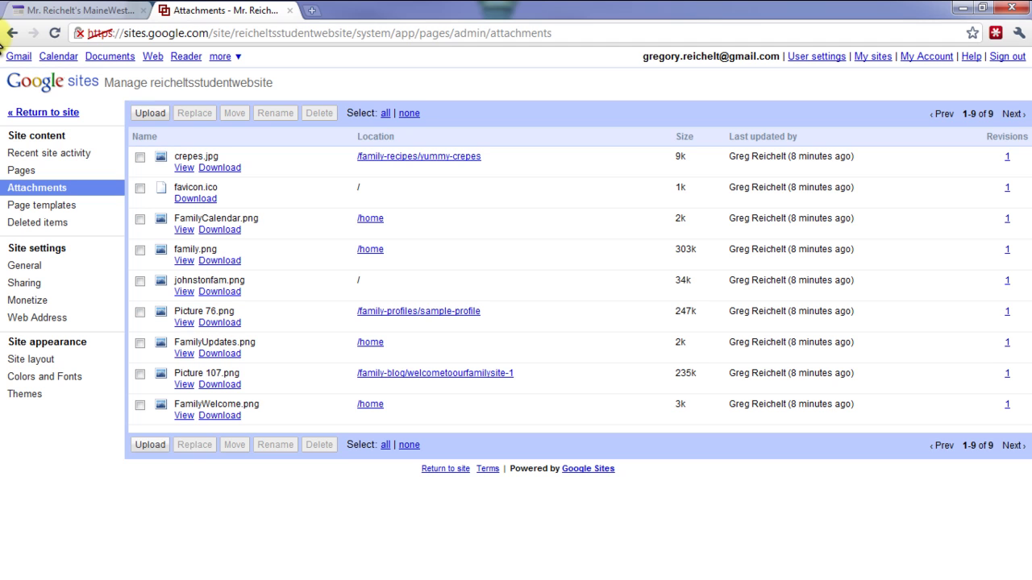
Delete the user-created page templates Profile page and Recipe
{"action": "left_click", "coordinate": [58, 208]}
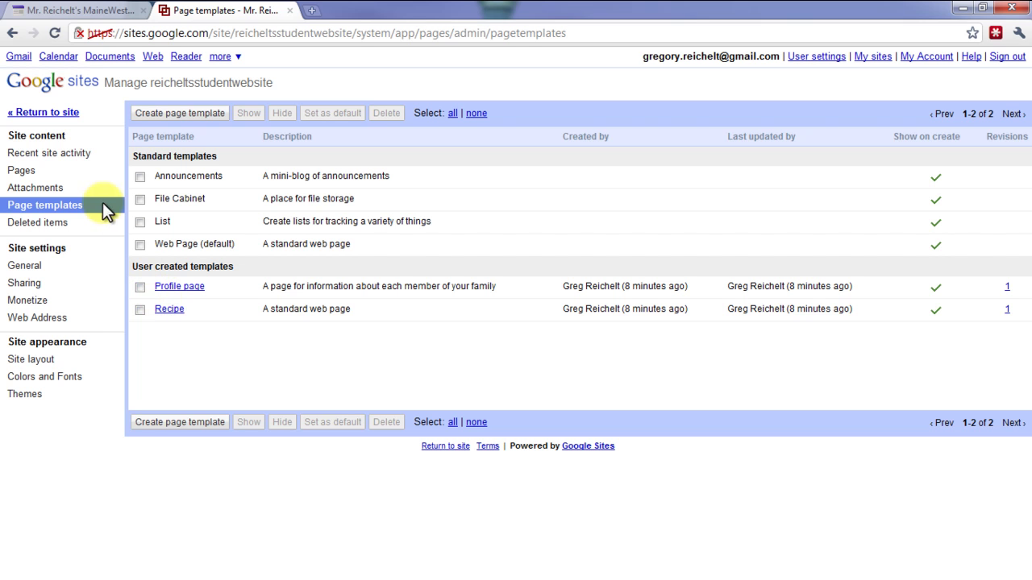
{"action": "left_click", "coordinate": [140, 309]}
{"action": "left_click", "coordinate": [140, 287]}
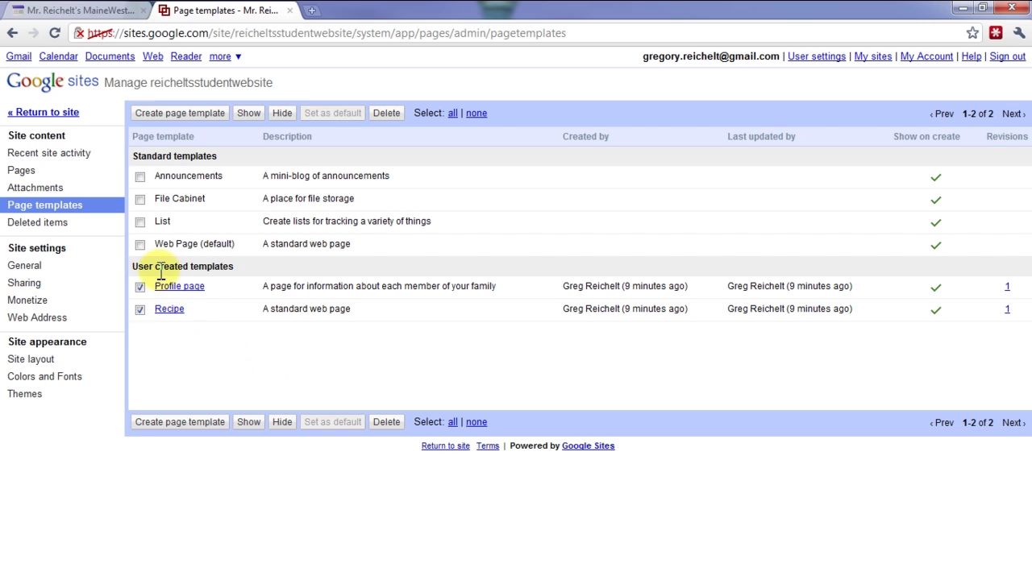
{"action": "left_click", "coordinate": [385, 422]}
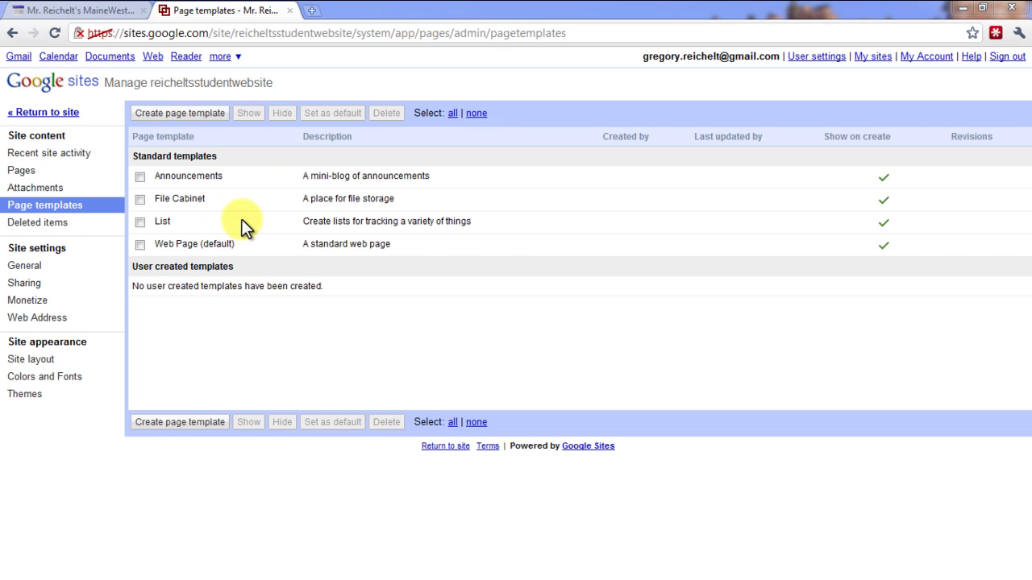
Select email.png among the site's deleted items
{"action": "left_click", "coordinate": [56, 229]}
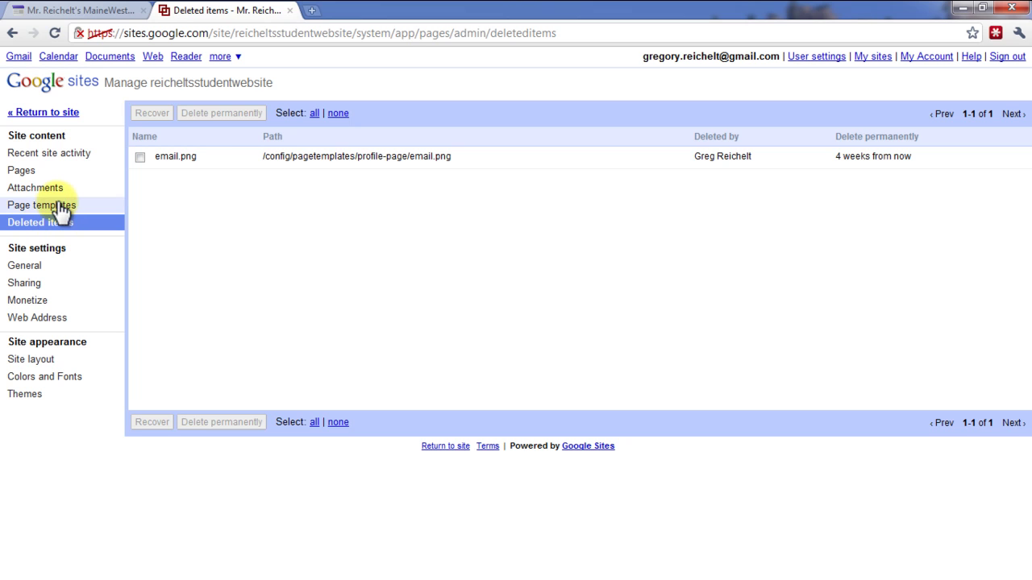
{"action": "left_click", "coordinate": [142, 161]}
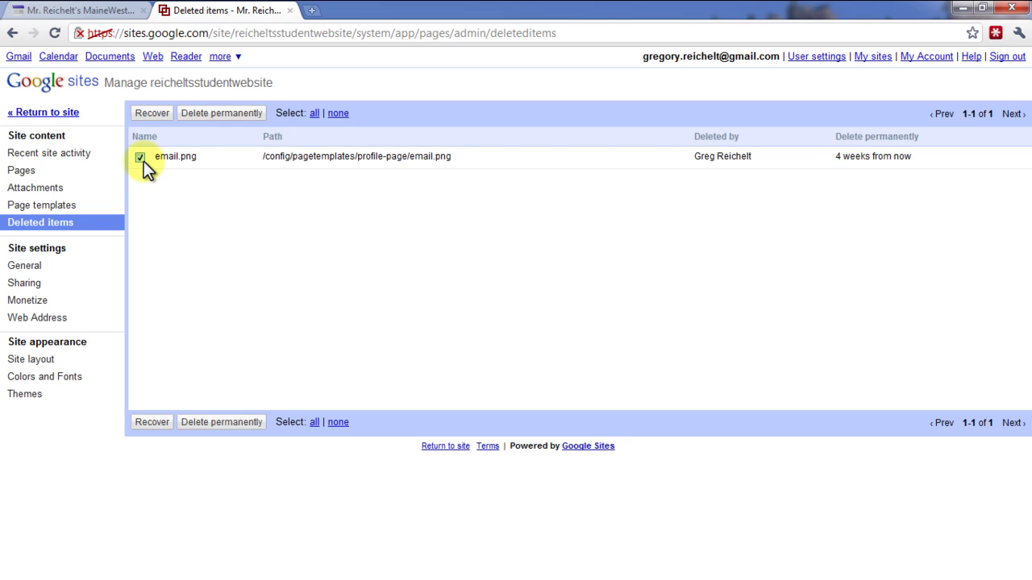